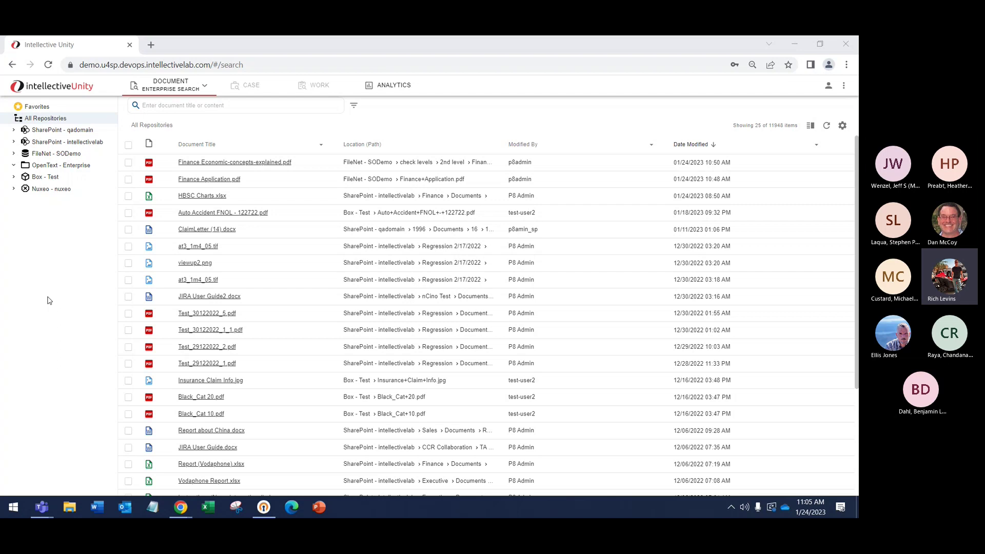
# Search all repositories for documents matching "Finance" in the title or content.
pyautogui.click(201, 107)
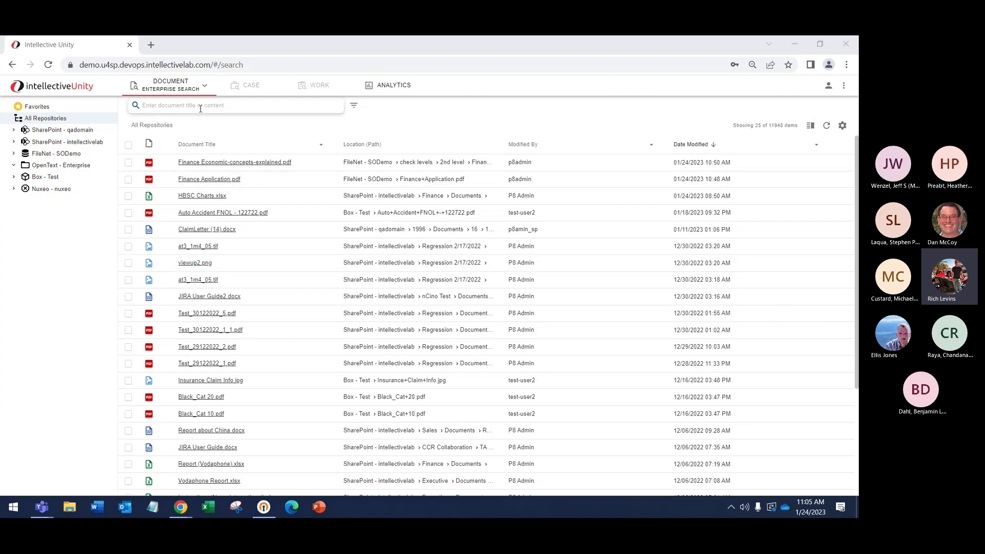
pyautogui.write('Finance')
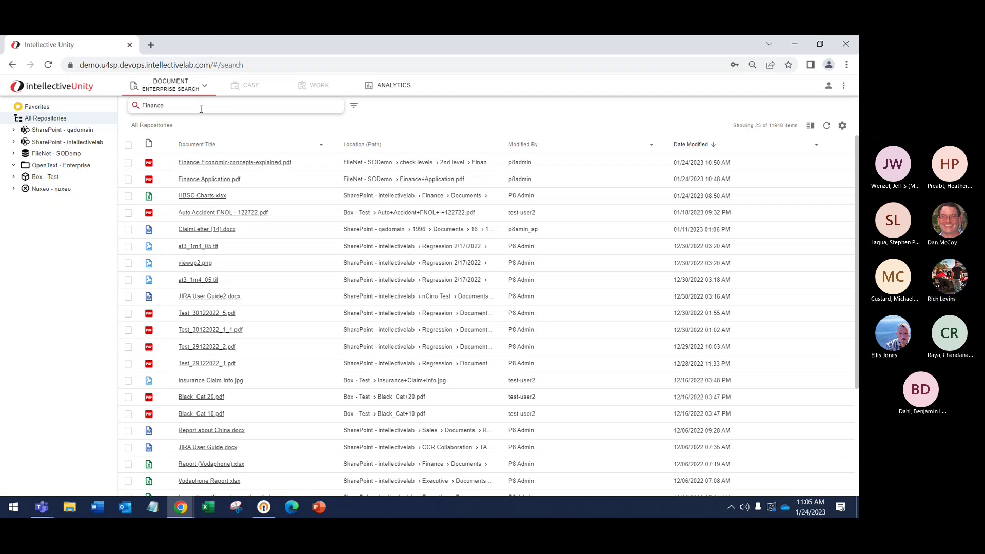
pyautogui.press('Return')
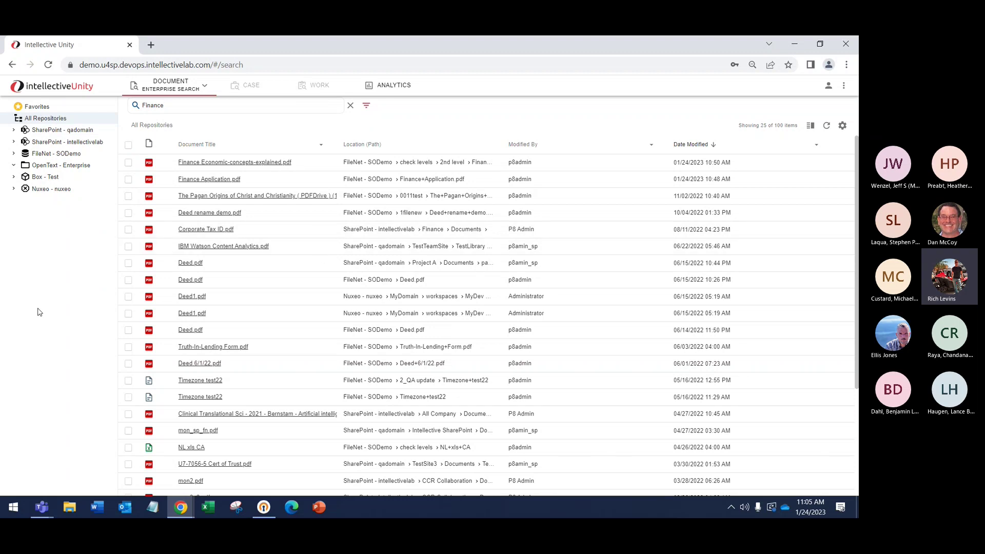
# Preview Finance Economic-concepts-explained.pdf in the document viewer, and close the preview.
pyautogui.click(320, 162)
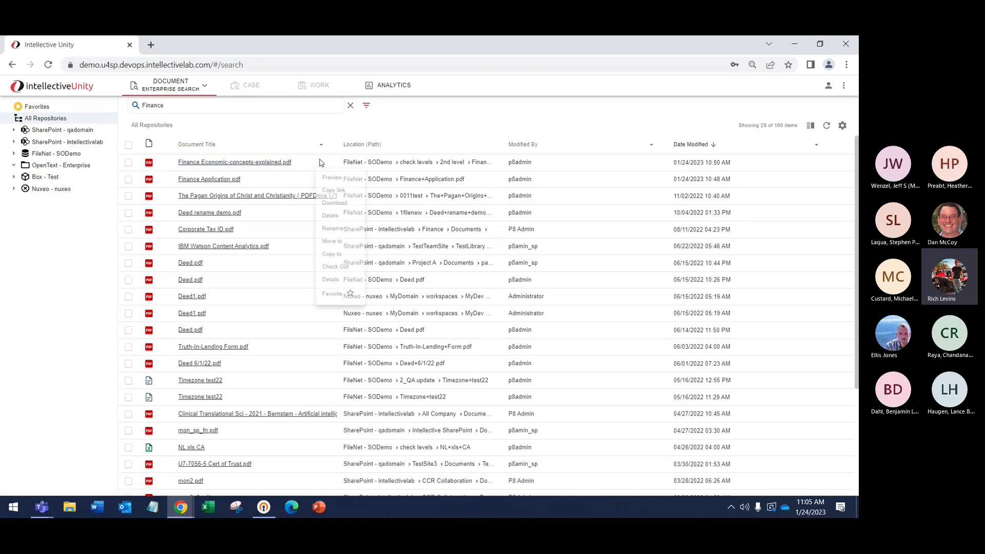
pyautogui.click(331, 177)
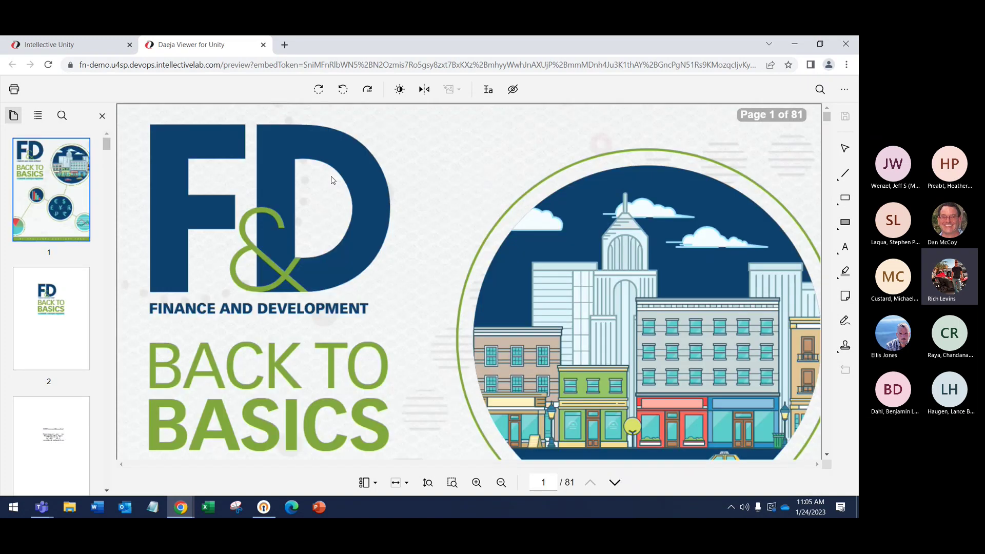
pyautogui.click(264, 47)
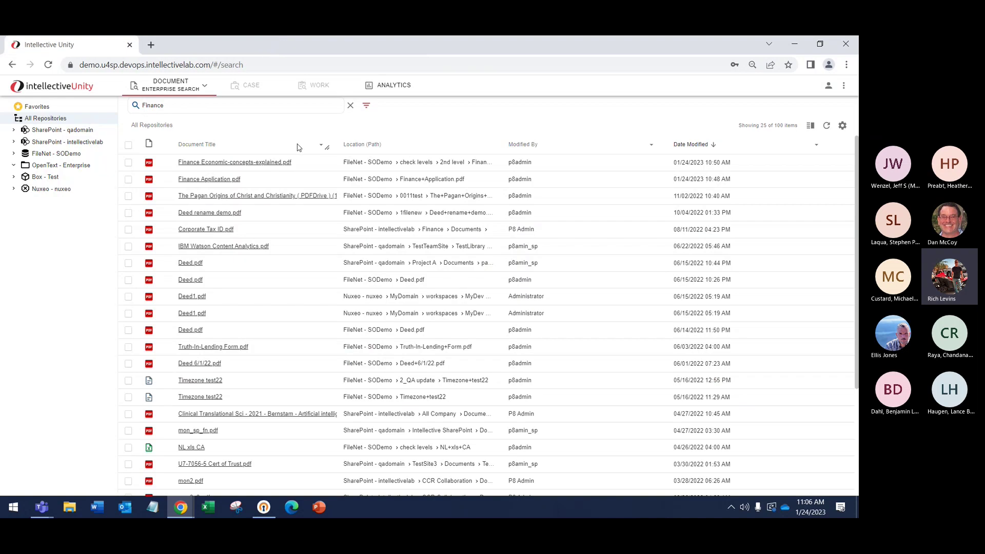
# Preview Corporate Tax ID.pdf from the SharePoint - intellectivelab repository, and close the preview.
pyautogui.click(321, 231)
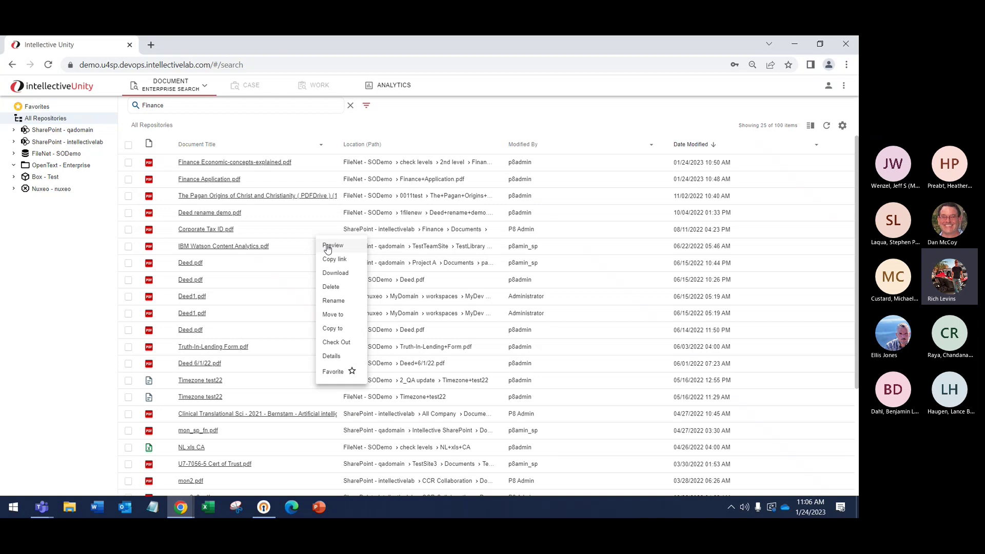
pyautogui.click(328, 248)
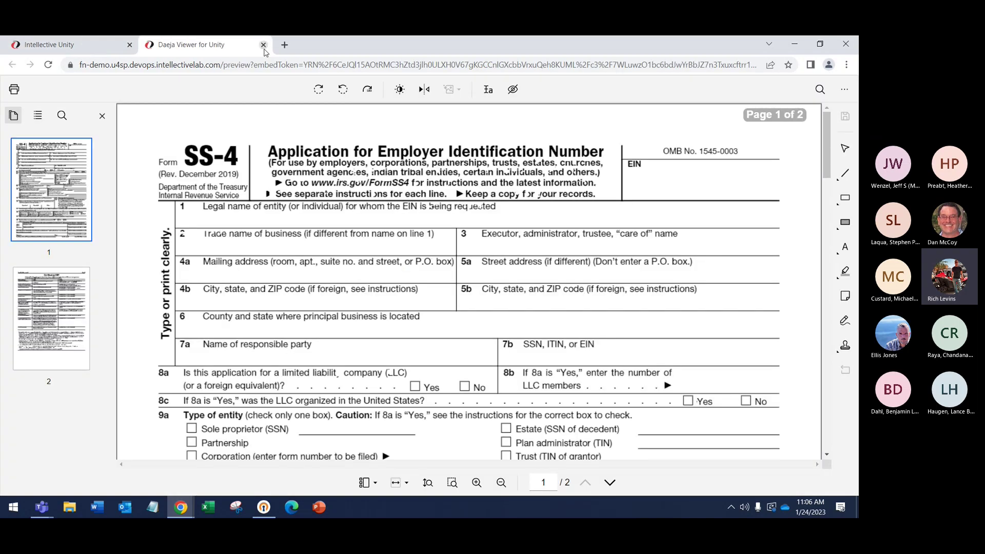
pyautogui.click(263, 45)
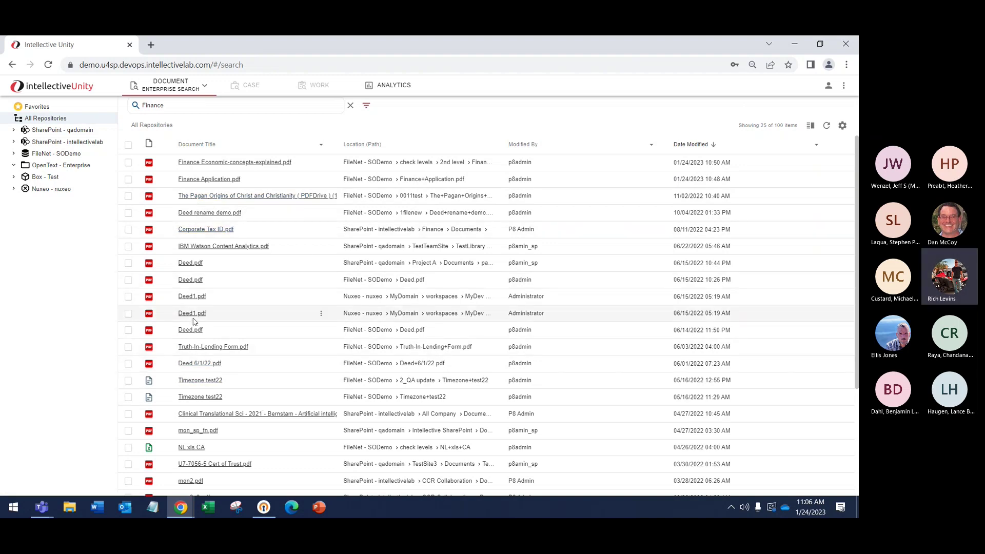
# View the FileNet Search page and switch to the SharePoint lab Search page.
pyautogui.click(207, 86)
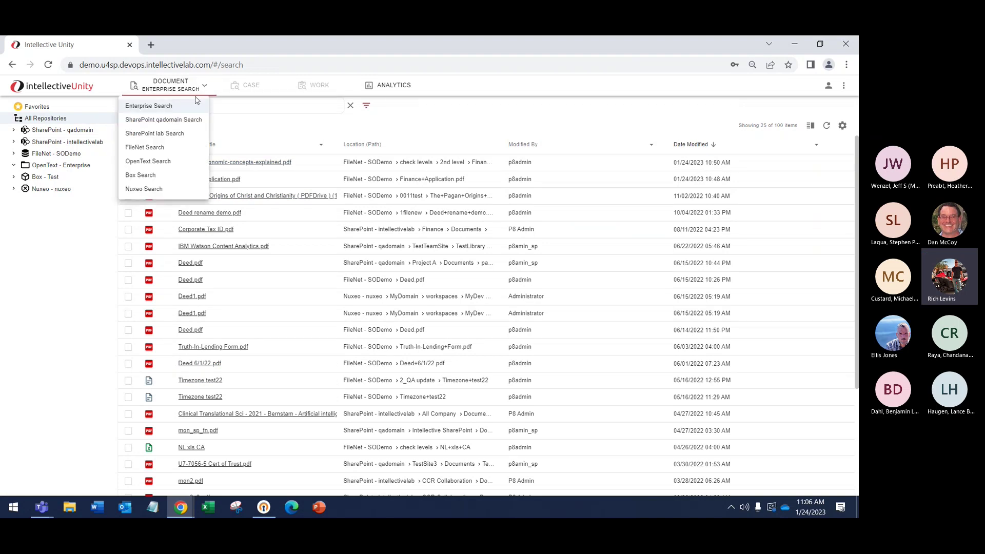
pyautogui.click(171, 150)
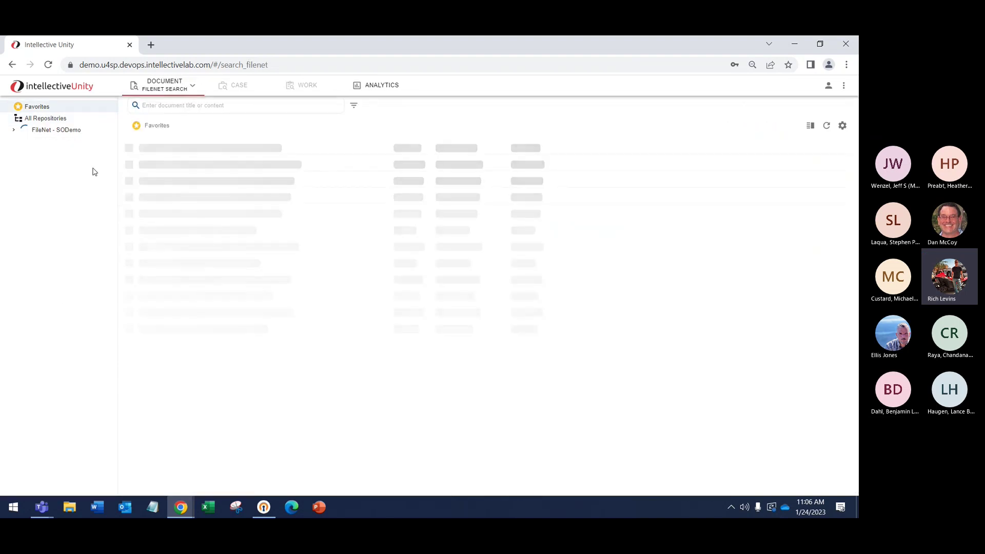
pyautogui.click(194, 87)
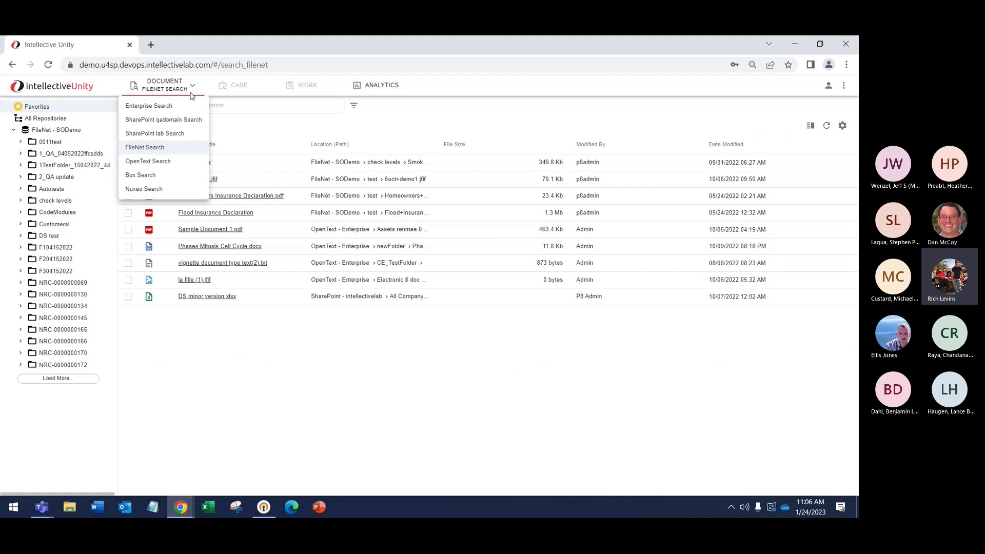
pyautogui.click(170, 134)
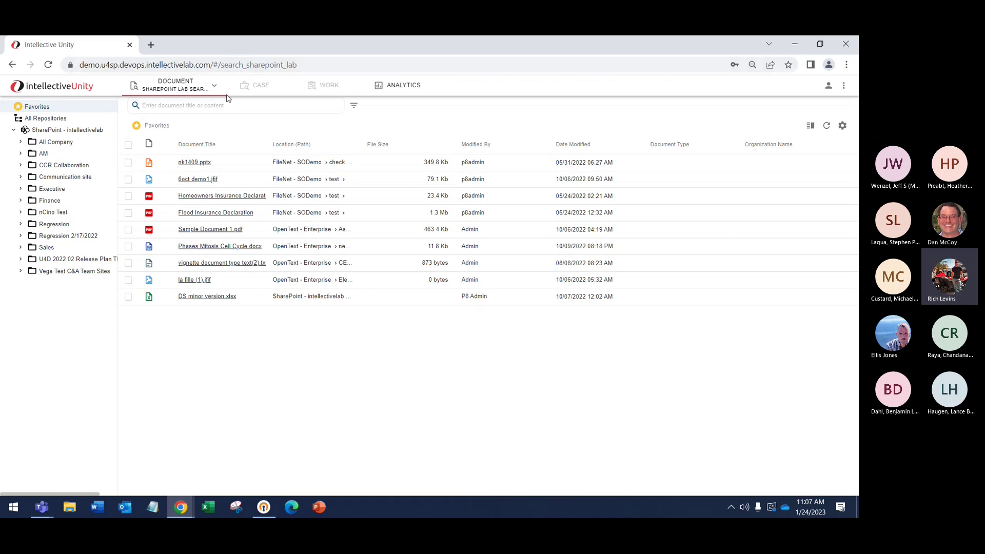
# Return to Enterprise Search and list the documents of All Repositories.
pyautogui.click(216, 87)
pyautogui.click(188, 104)
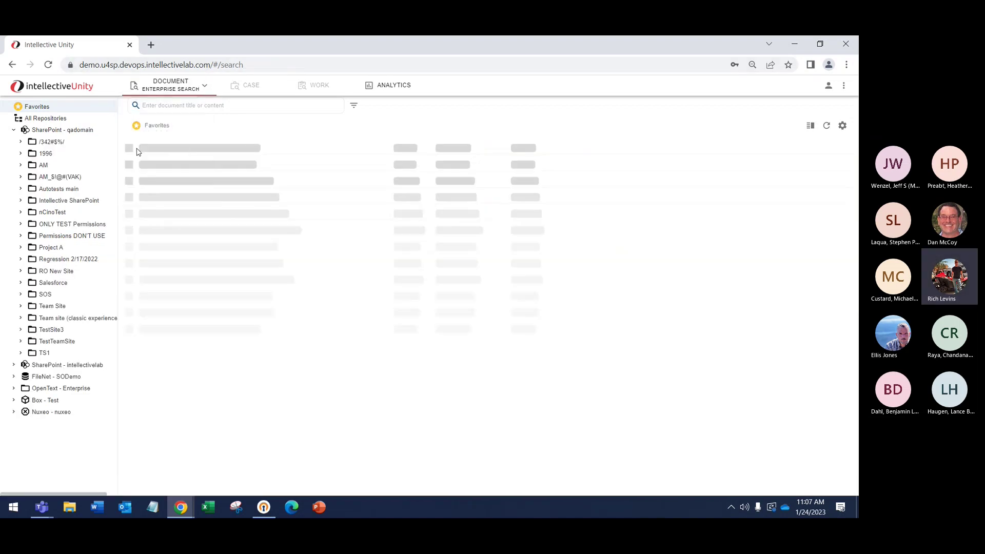
pyautogui.click(45, 118)
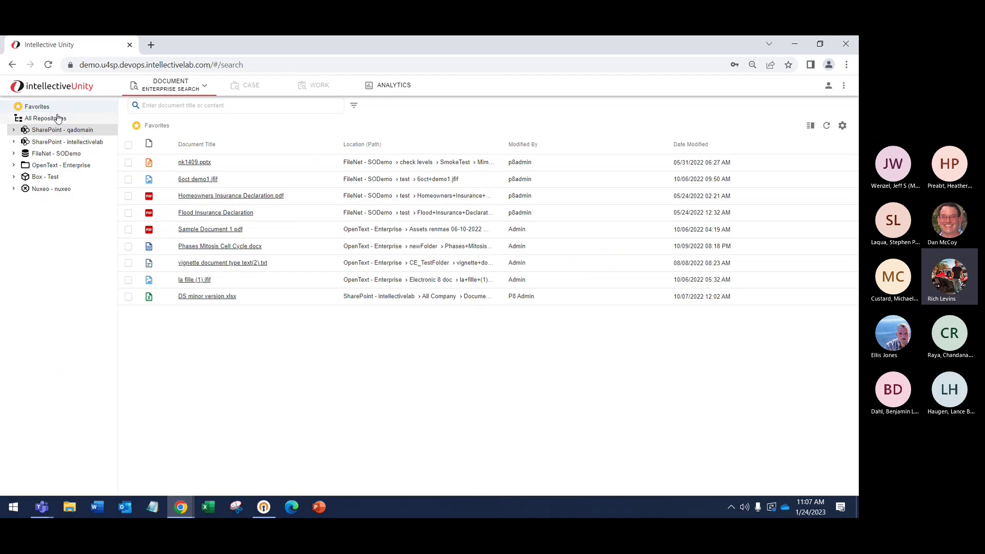
# Search for "Finance" and, with the advanced search criteria shown, narrow the results to the SharePoint - intellectivelab repository.
pyautogui.click(183, 105)
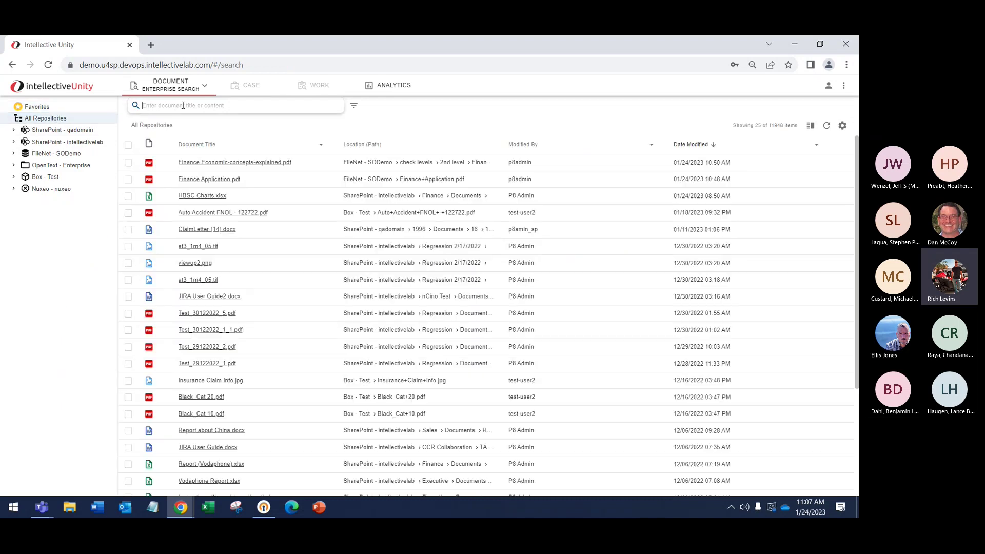
pyautogui.write('Finance')
pyautogui.press('Return')
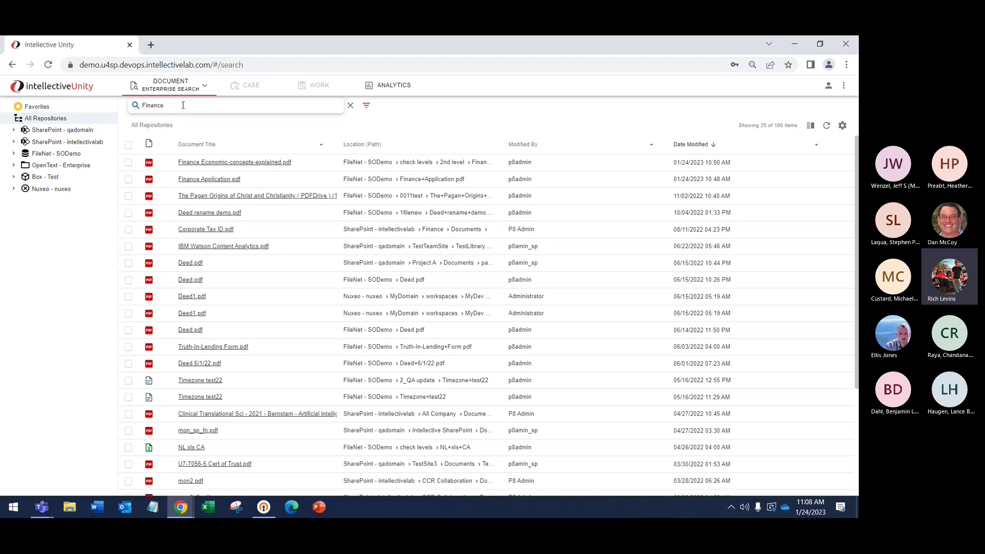
pyautogui.click(365, 105)
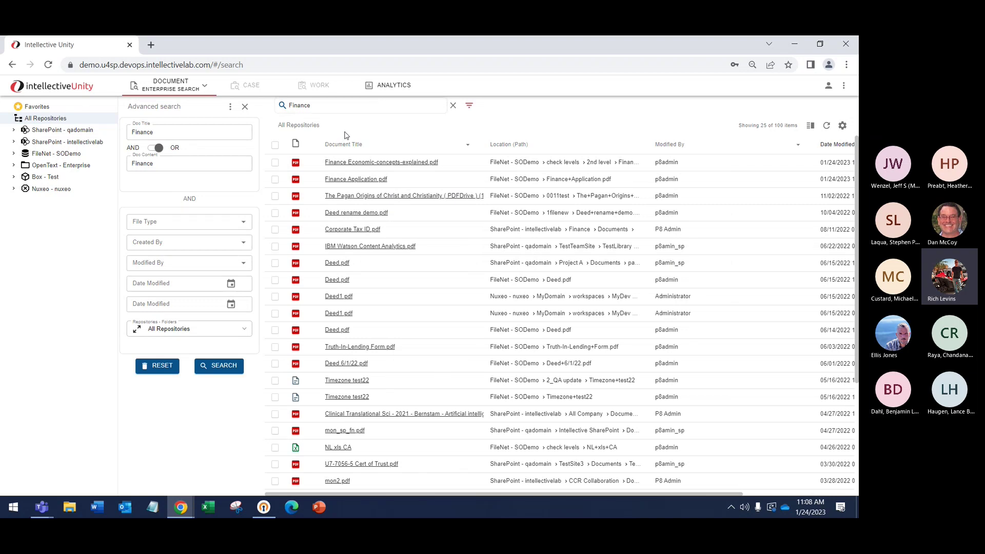
pyautogui.click(97, 142)
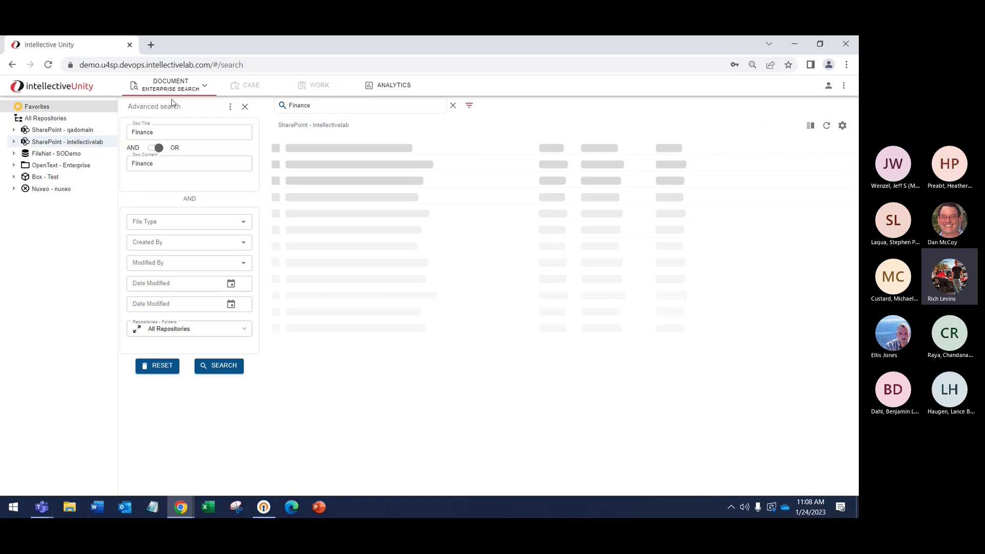
# Show the custom fields in SharePoint lab Search's advanced criteria and list the documents of SharePoint - intellectivelab.
pyautogui.click(172, 87)
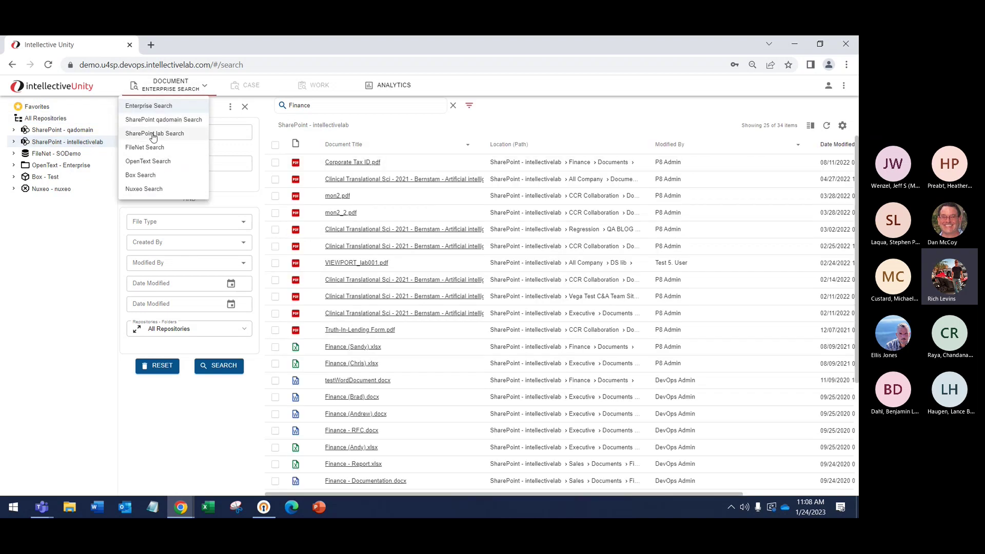
pyautogui.click(153, 133)
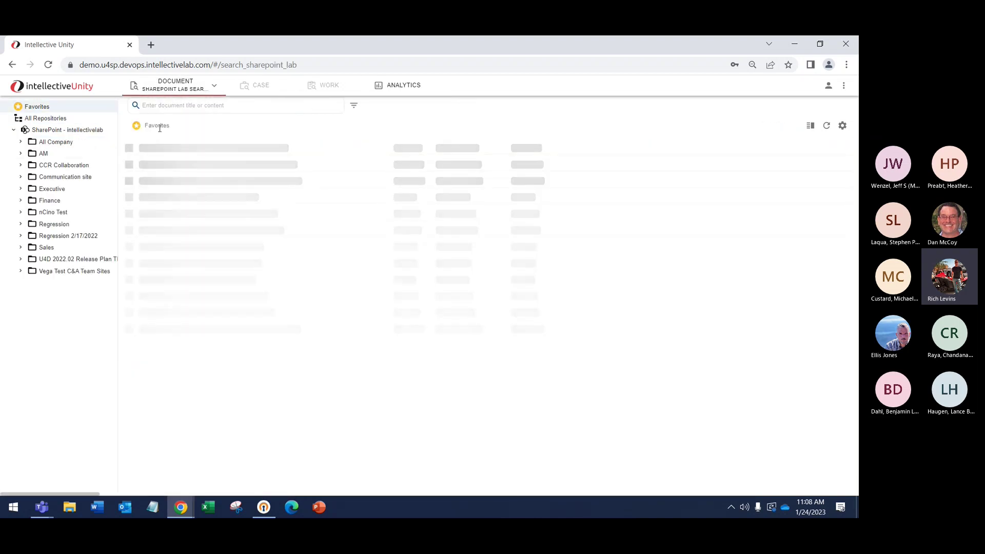
pyautogui.click(353, 106)
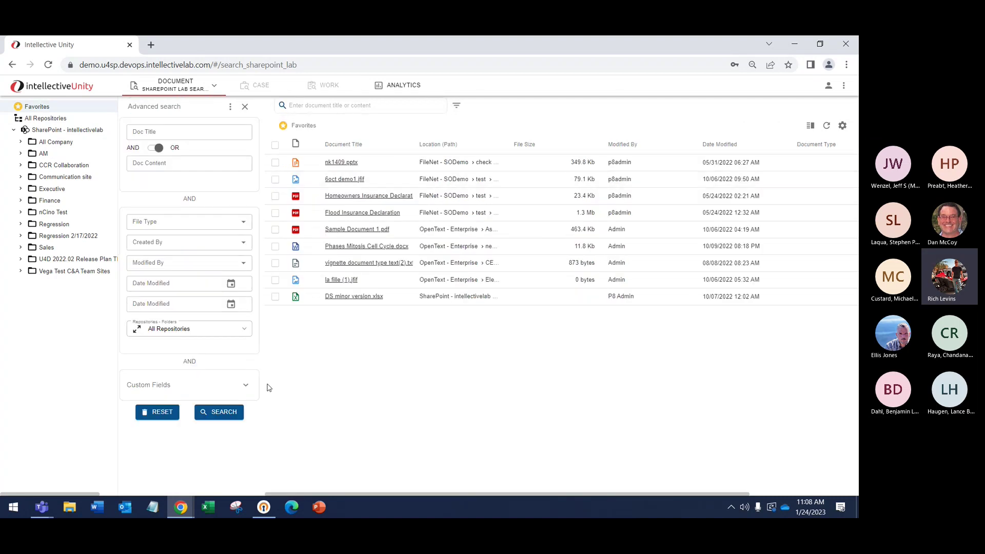
pyautogui.click(245, 384)
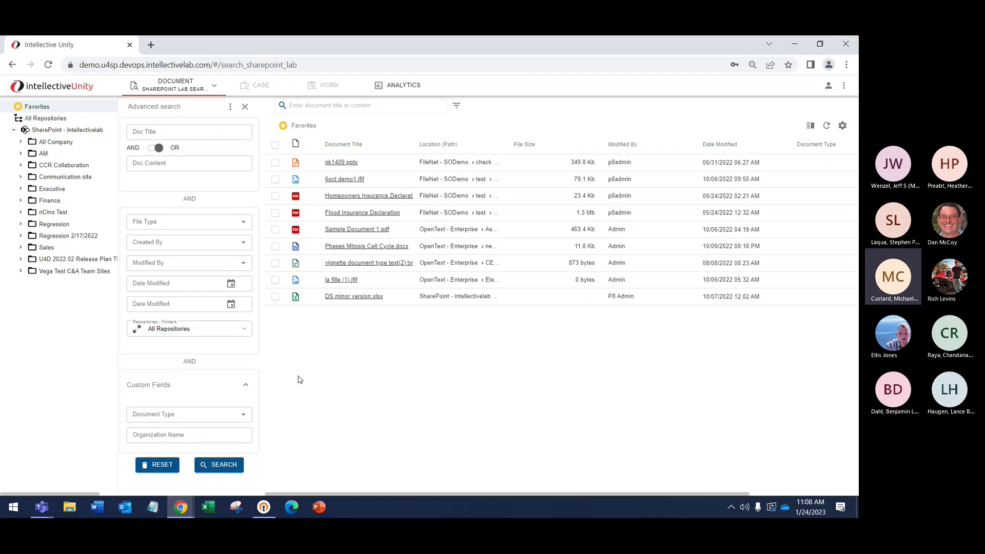
pyautogui.click(11, 132)
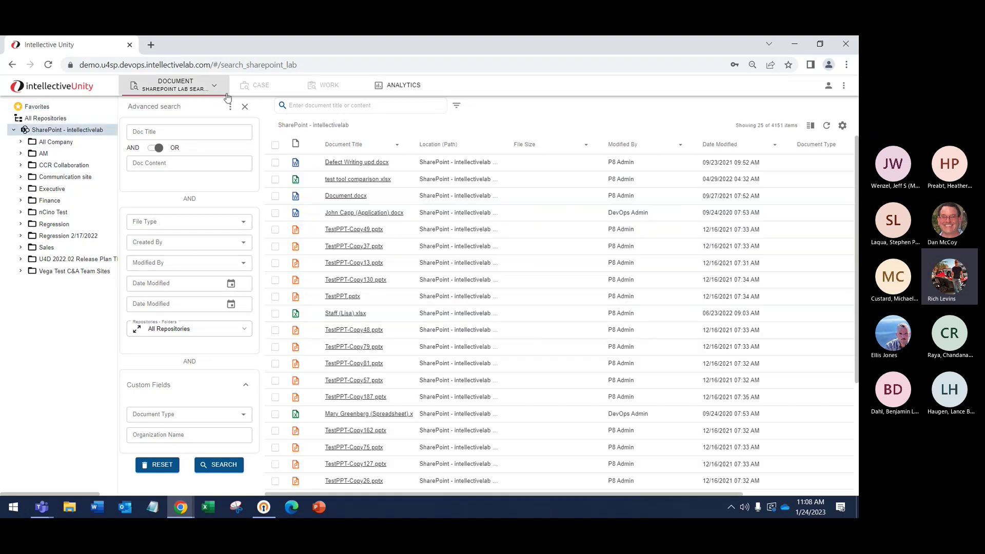
# Switch back to Enterprise Search and show its advanced search criteria.
pyautogui.click(214, 86)
pyautogui.click(154, 106)
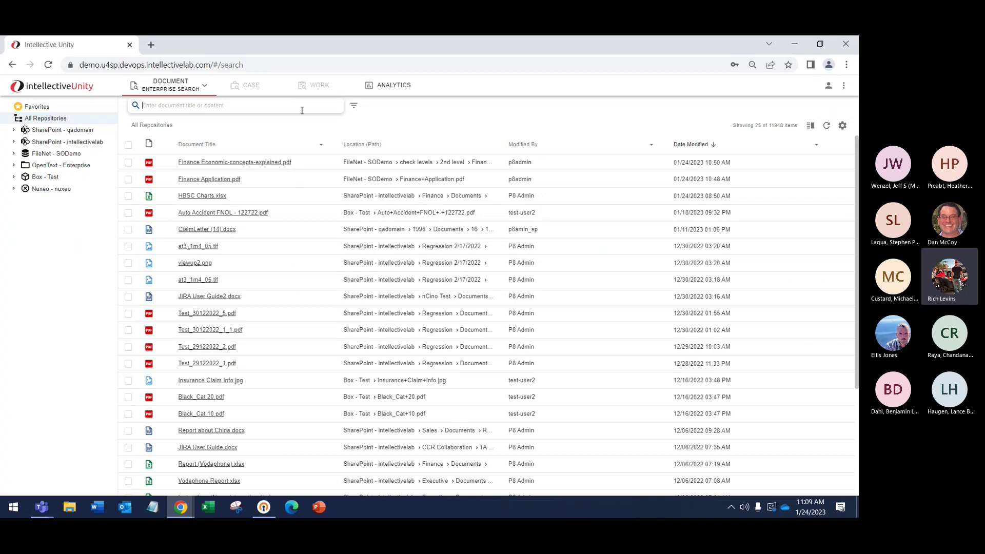
pyautogui.click(354, 105)
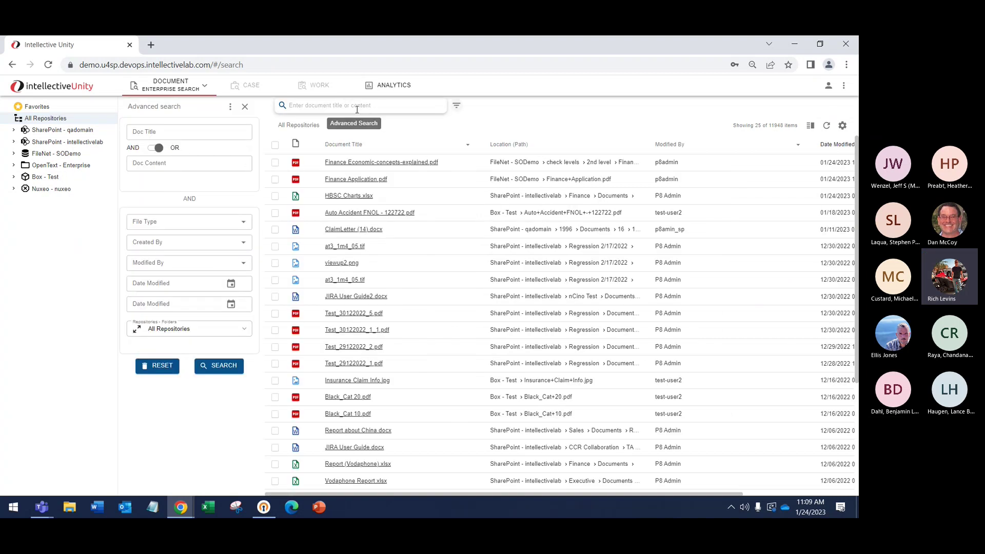
# Search for documents with "Finance" in the title and check the FileNet - SODemo matches before returning to All Repositories.
pyautogui.click(186, 132)
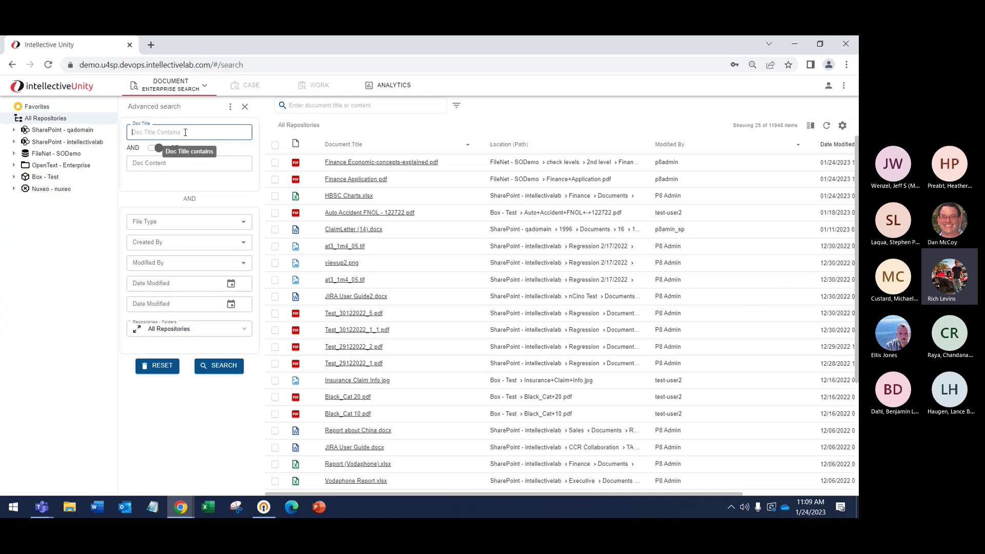
pyautogui.write('Finance')
pyautogui.click(229, 367)
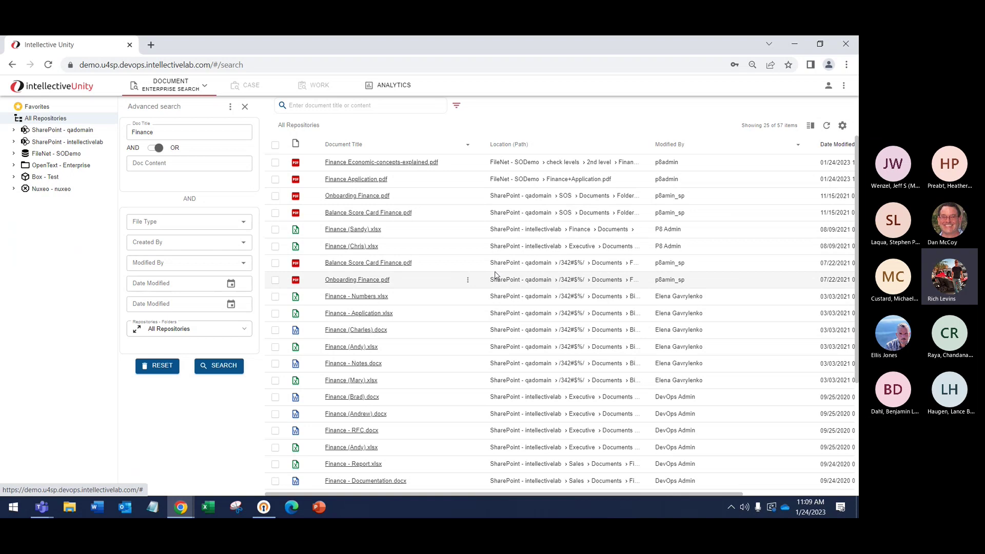
pyautogui.click(46, 154)
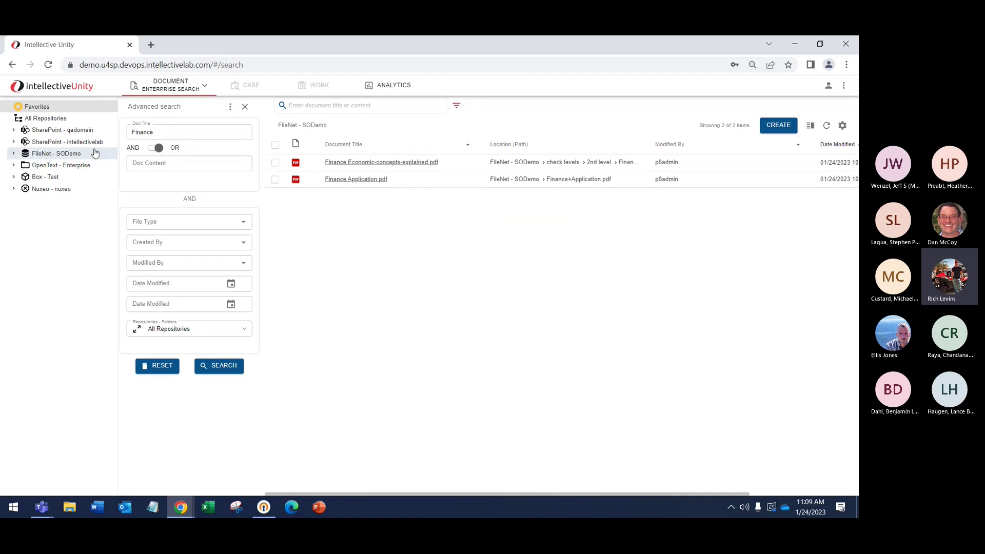
pyautogui.click(46, 118)
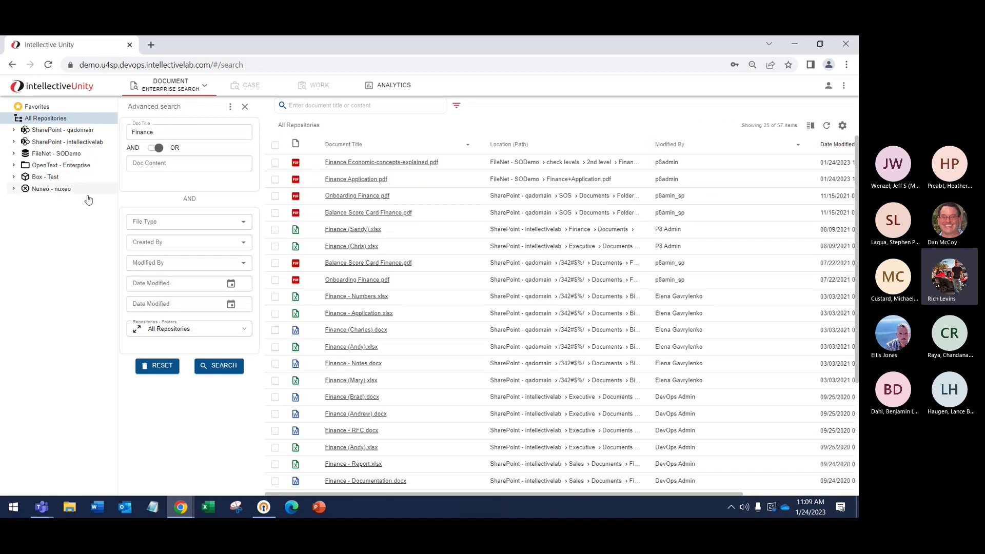
# Restrict the advanced search to the PDF Document file type and run it again.
pyautogui.click(243, 226)
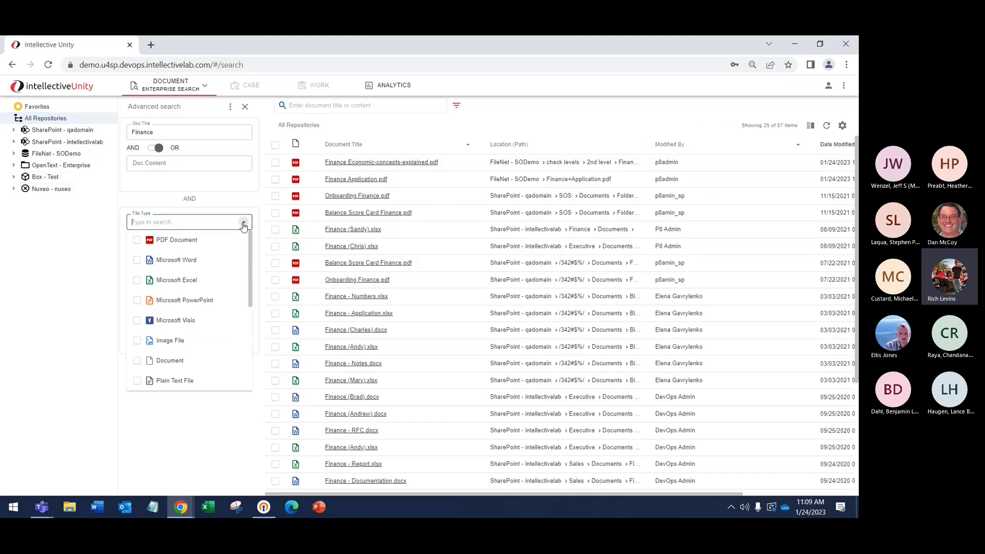
pyautogui.click(177, 239)
pyautogui.click(62, 248)
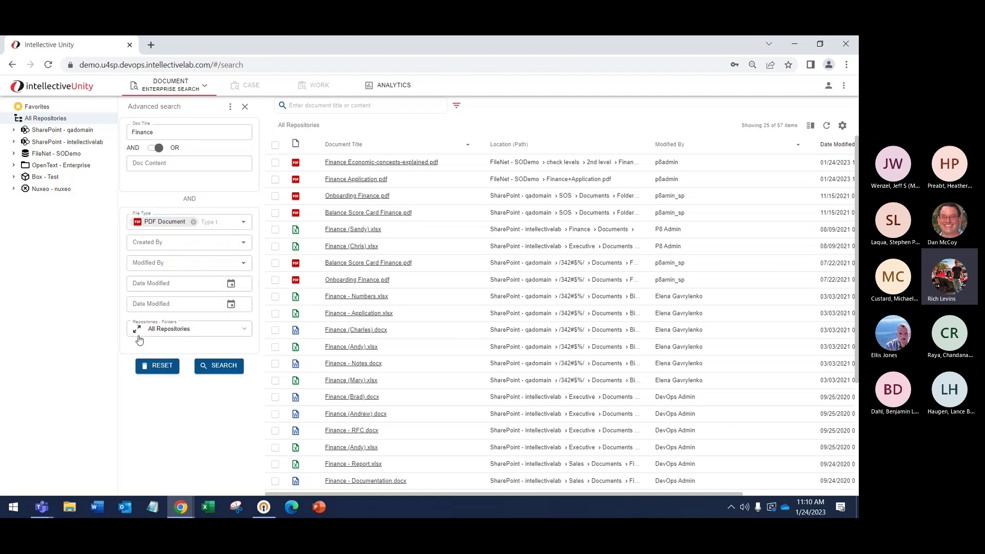
pyautogui.click(218, 367)
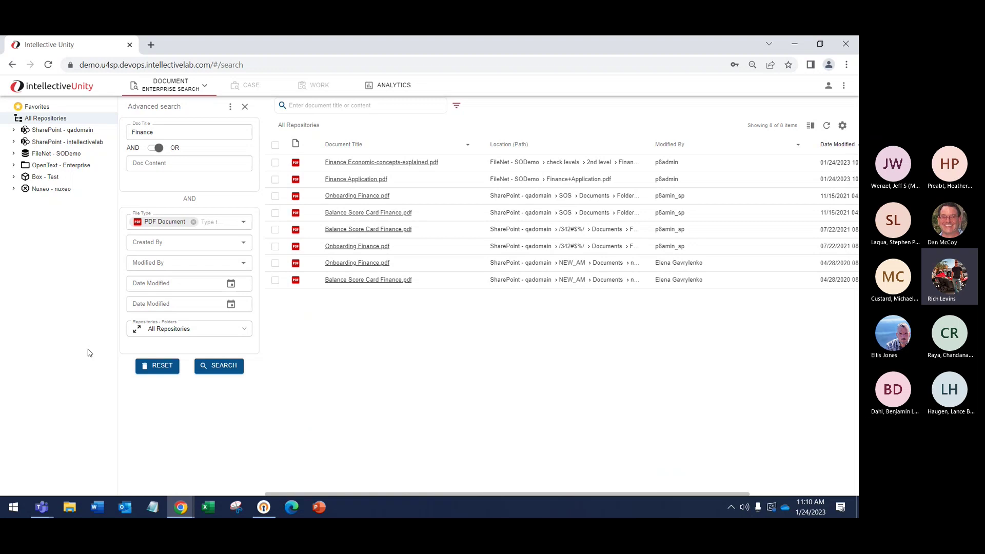
# Open the document details of Finance Economic-concepts-explained.pdf.
pyautogui.click(467, 164)
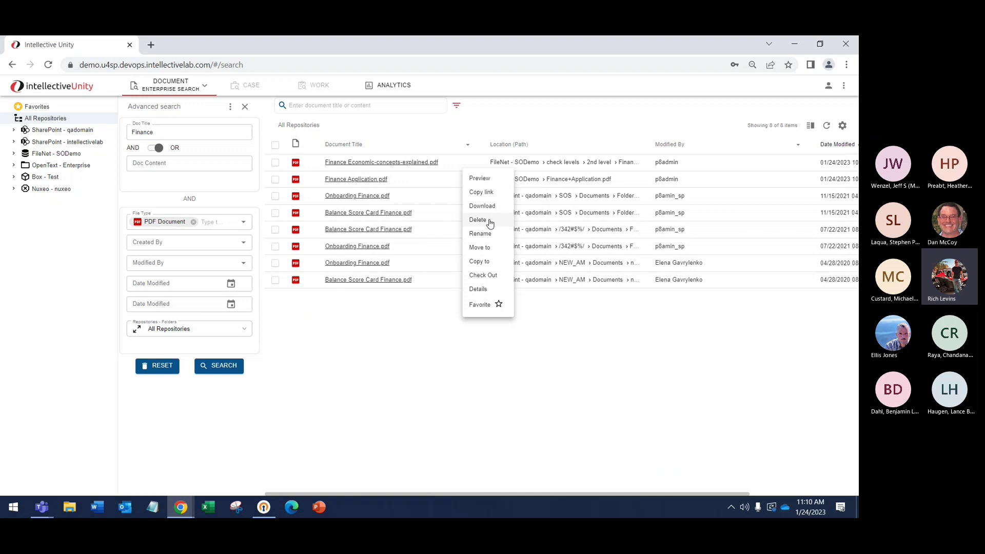
pyautogui.click(478, 288)
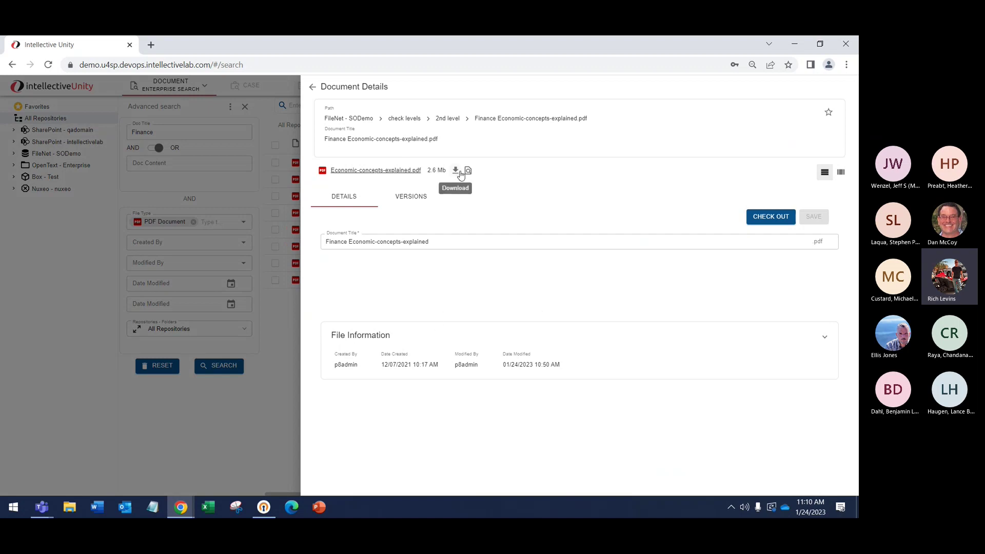
# Check the version history and details of Finance Economic-concepts-explained.pdf, and return to the search results.
pyautogui.click(415, 198)
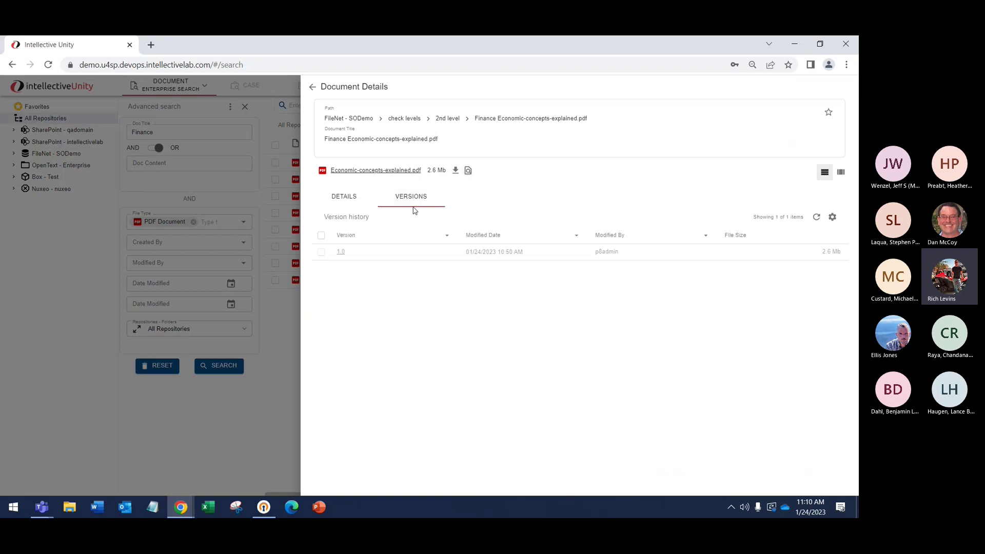
pyautogui.click(340, 200)
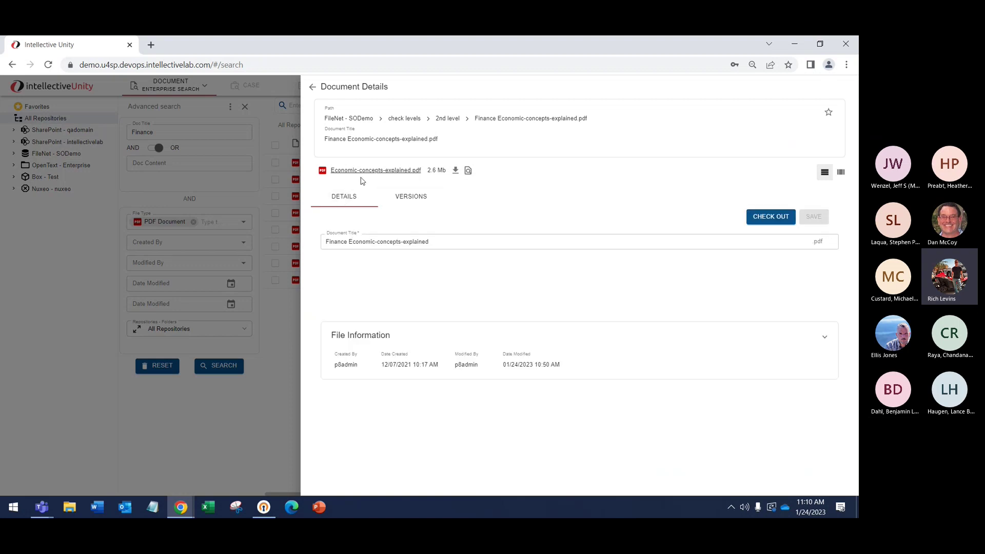
pyautogui.click(312, 88)
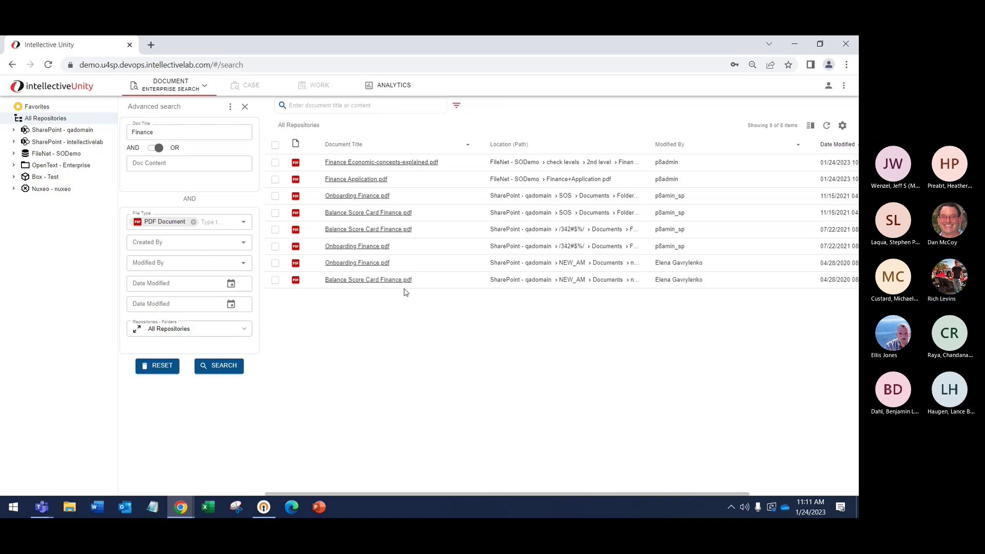
pyautogui.click(231, 111)
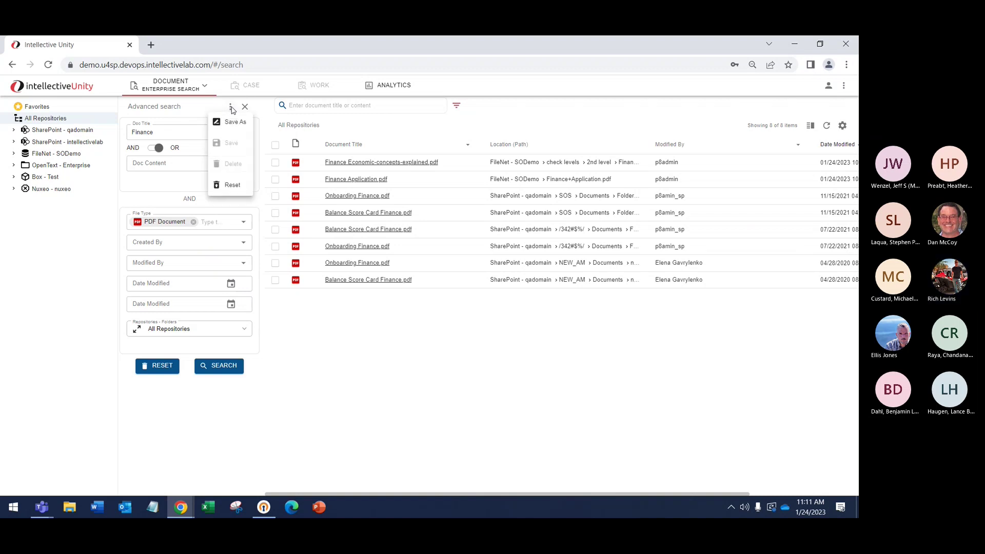
pyautogui.click(380, 356)
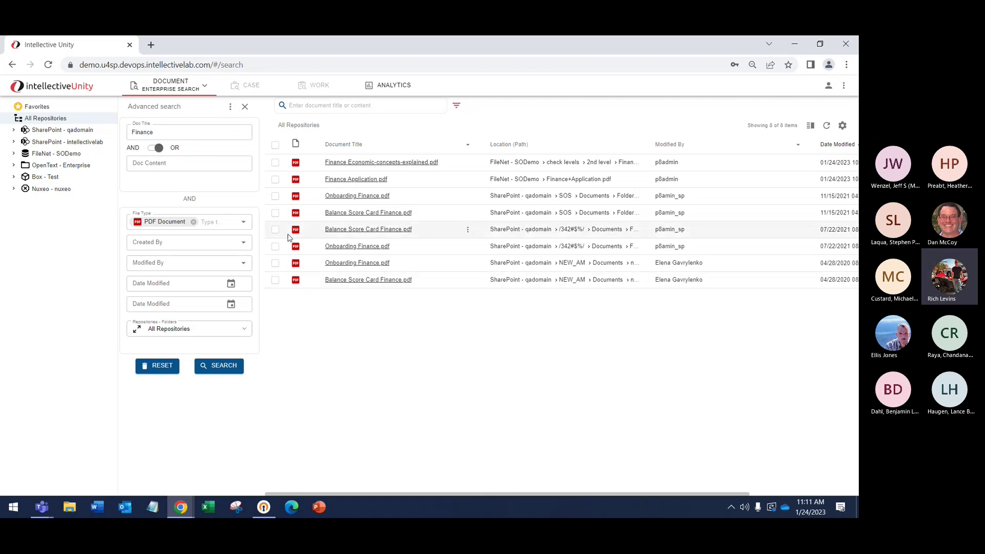
pyautogui.click(231, 110)
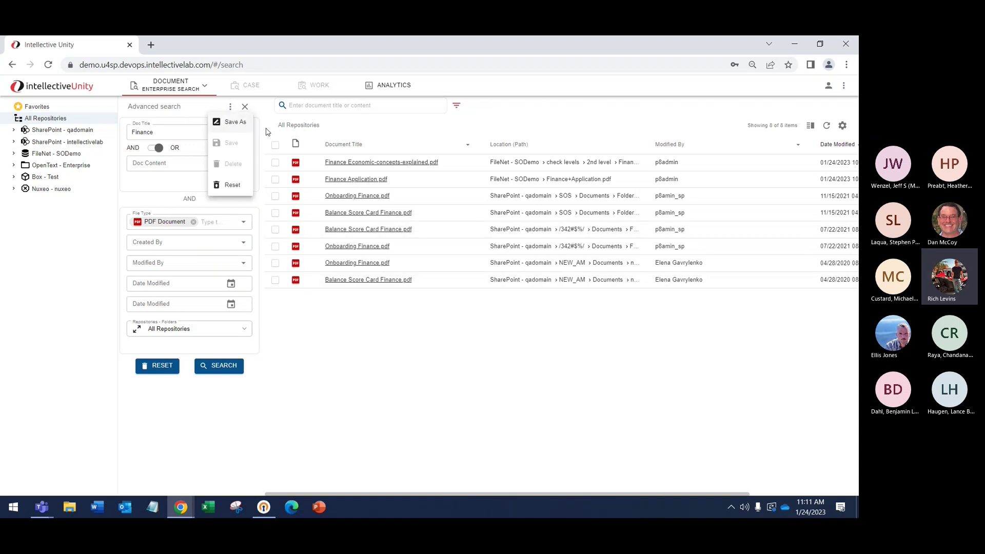
pyautogui.click(446, 412)
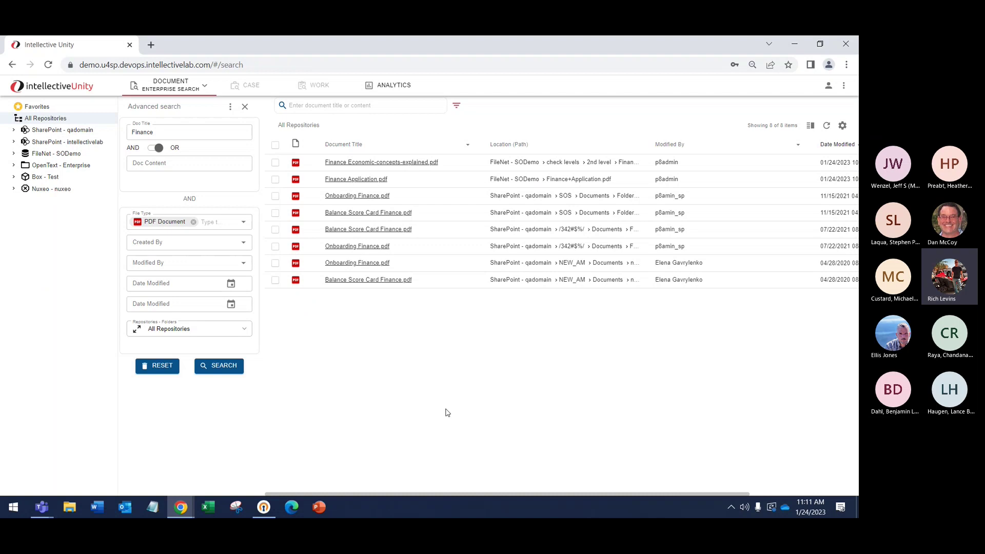
# Save the current advanced search as "Finance PDF" and reset the search criteria.
pyautogui.click(231, 107)
pyautogui.click(232, 122)
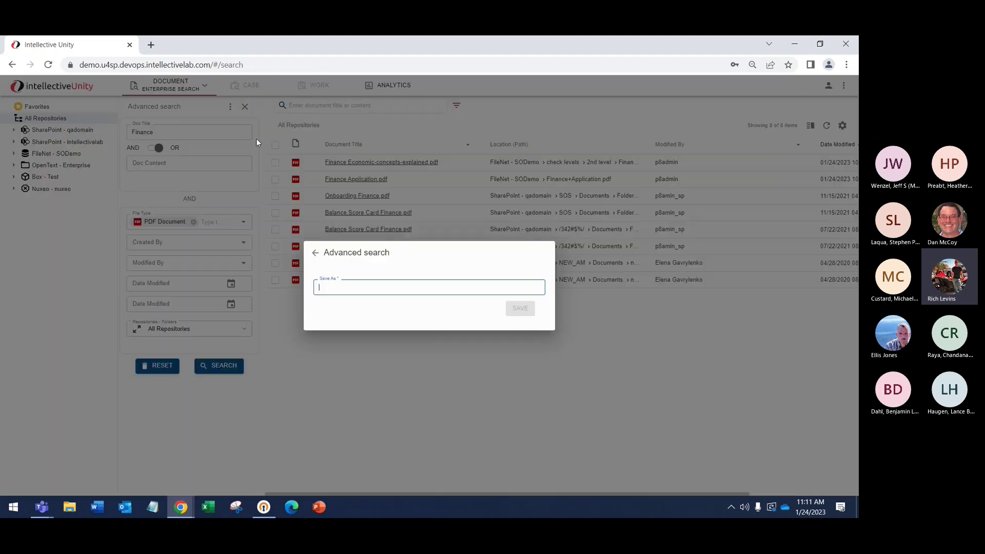
pyautogui.write('Finance PD')
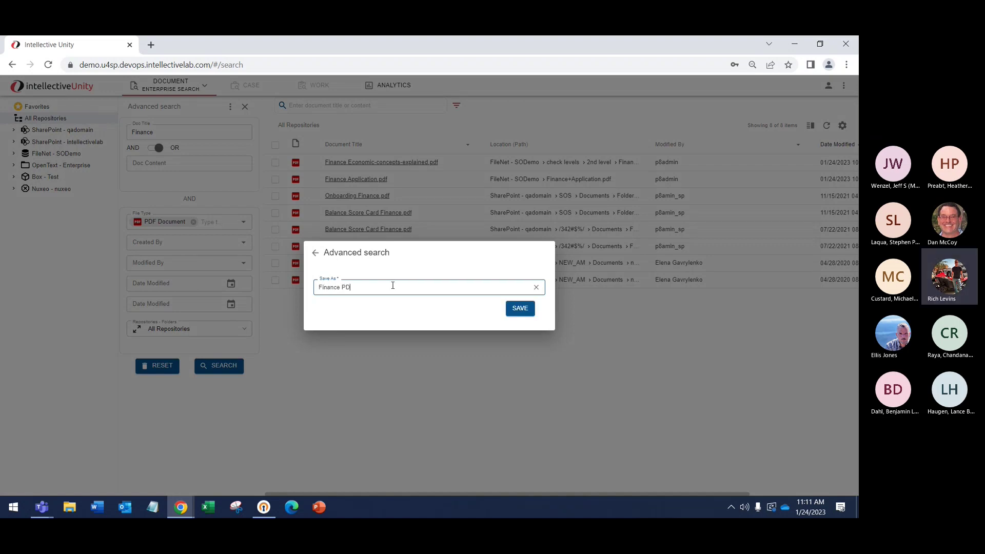
pyautogui.write('F')
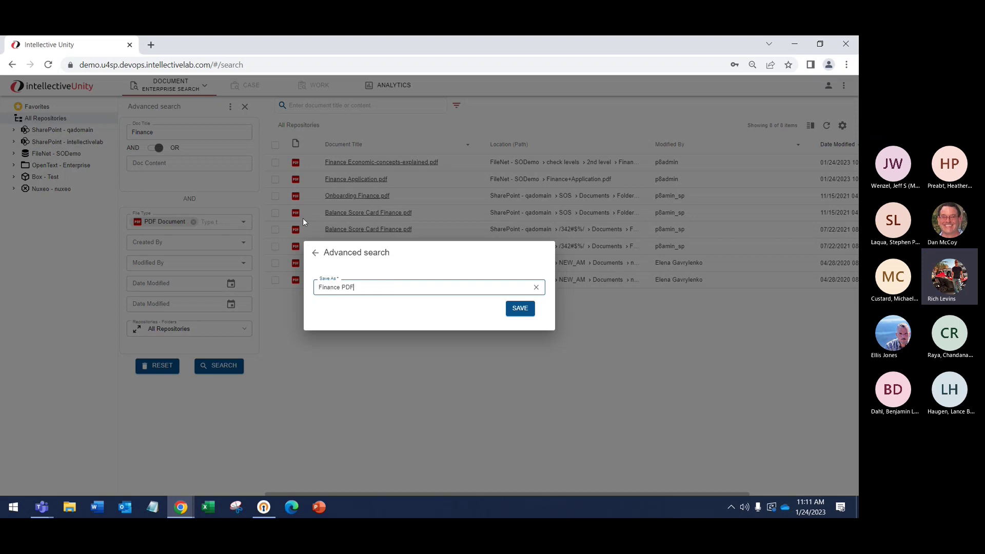
pyautogui.click(520, 310)
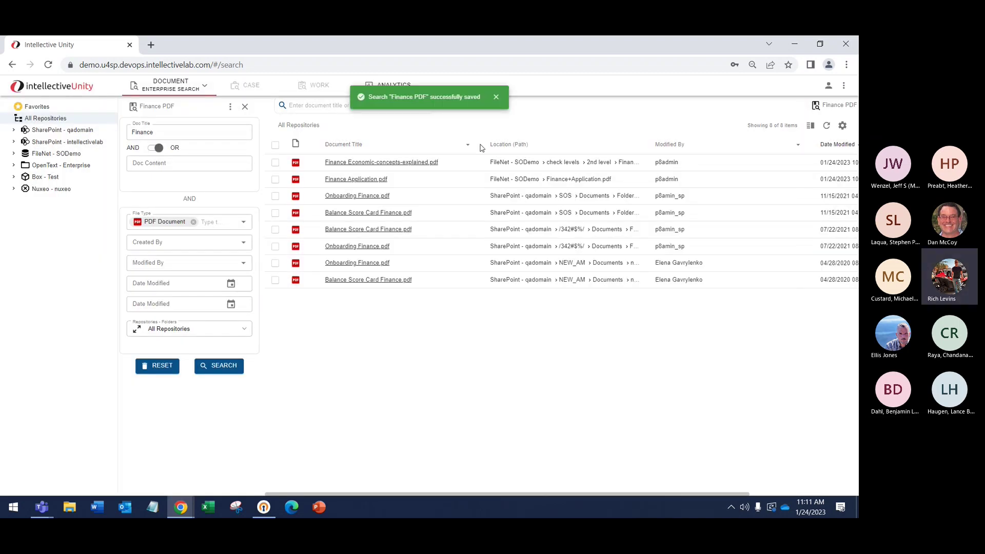
pyautogui.click(496, 96)
pyautogui.click(163, 367)
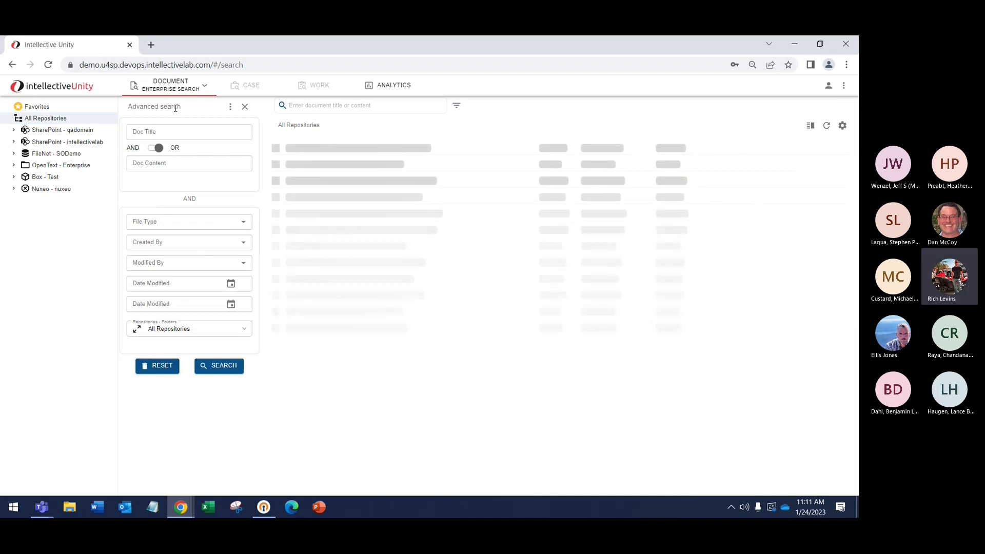
pyautogui.click(230, 107)
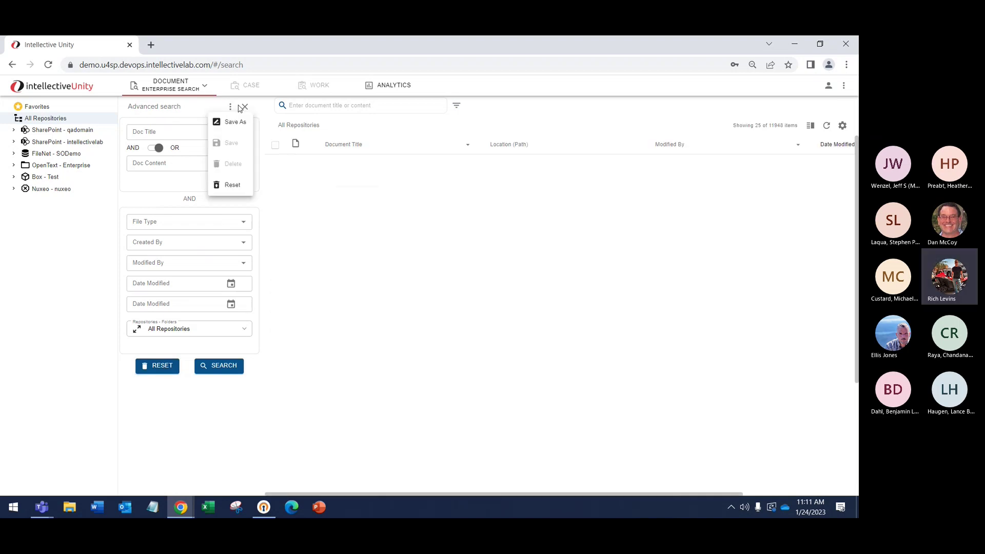
pyautogui.click(230, 108)
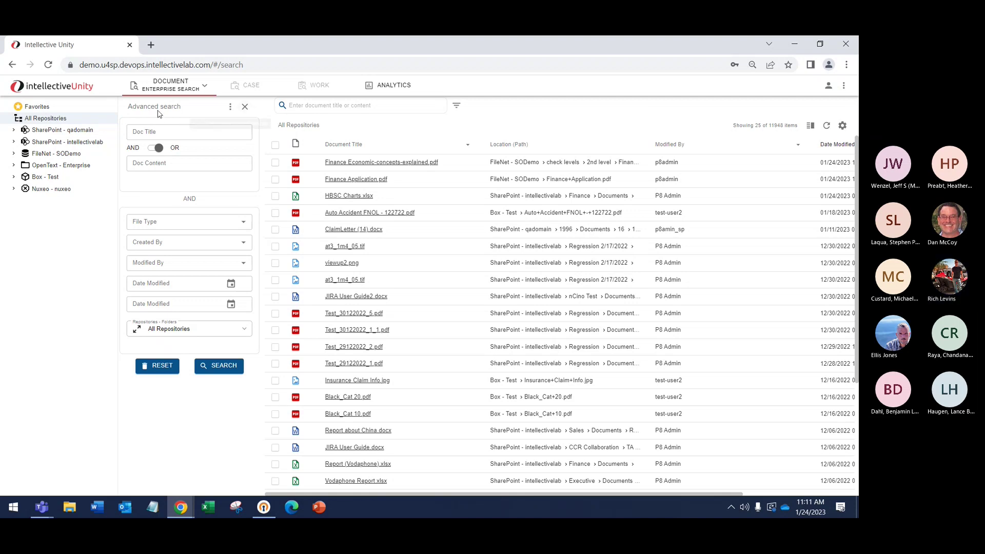
pyautogui.click(205, 88)
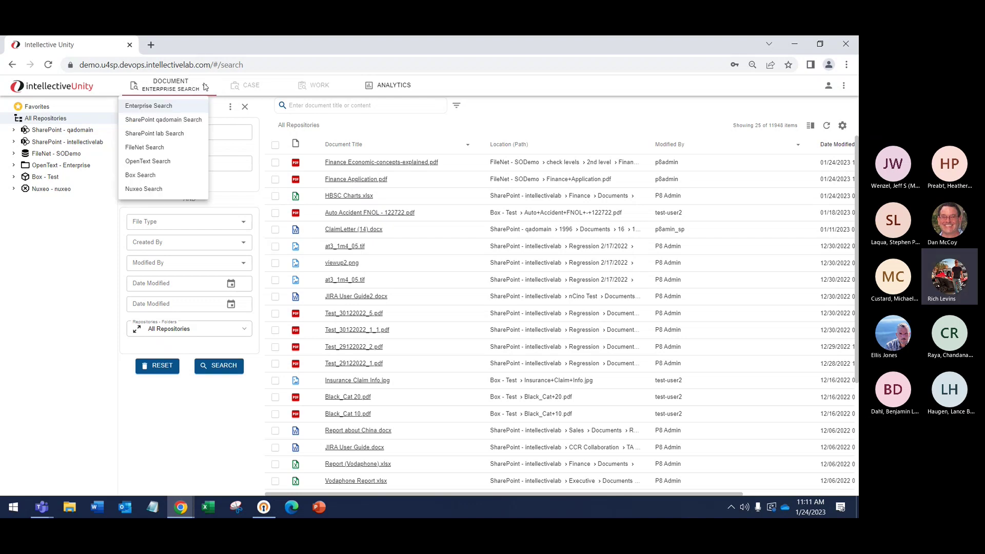
pyautogui.click(51, 240)
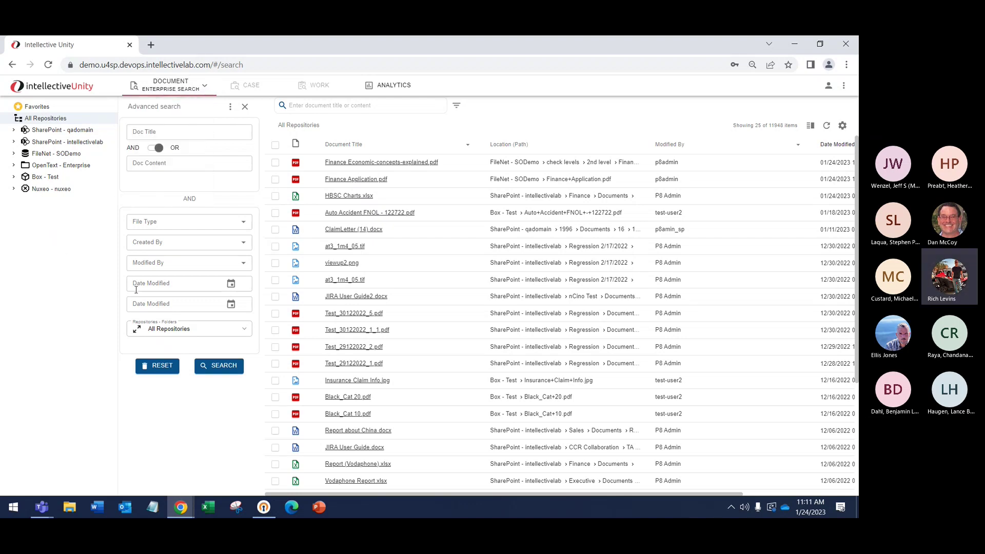
# Open the document analytics and filter the charts to the FileNet - SODemo repository.
pyautogui.click(392, 86)
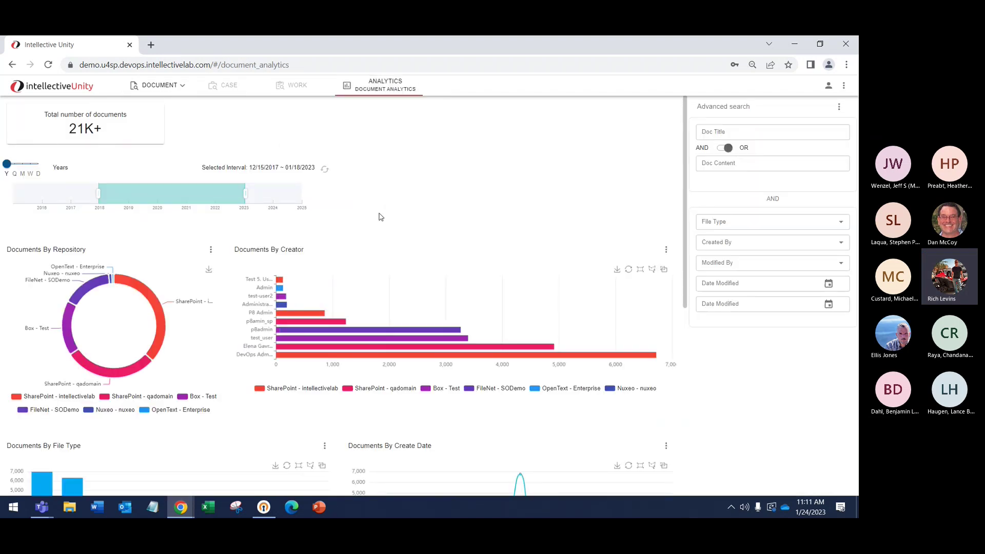
pyautogui.scroll(-2, 379, 216)
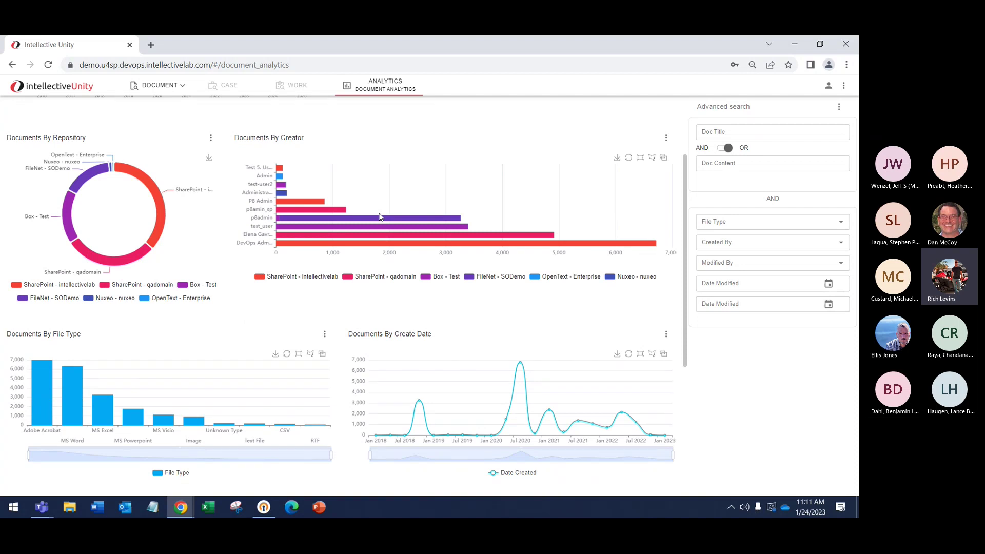
pyautogui.click(94, 178)
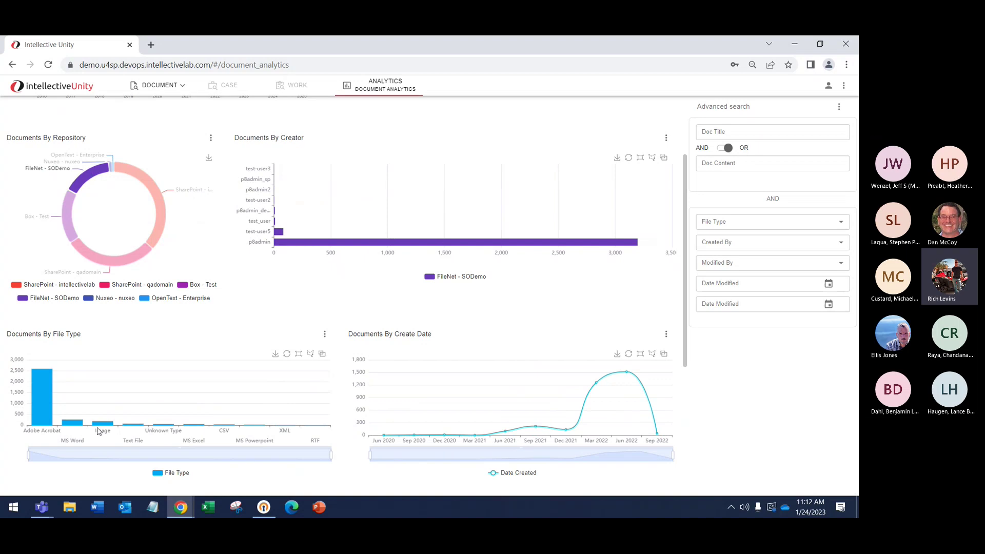
# Narrow the analytics to the Adobe Acrobat file type and review the list of matching documents.
pyautogui.moveTo(40, 407)
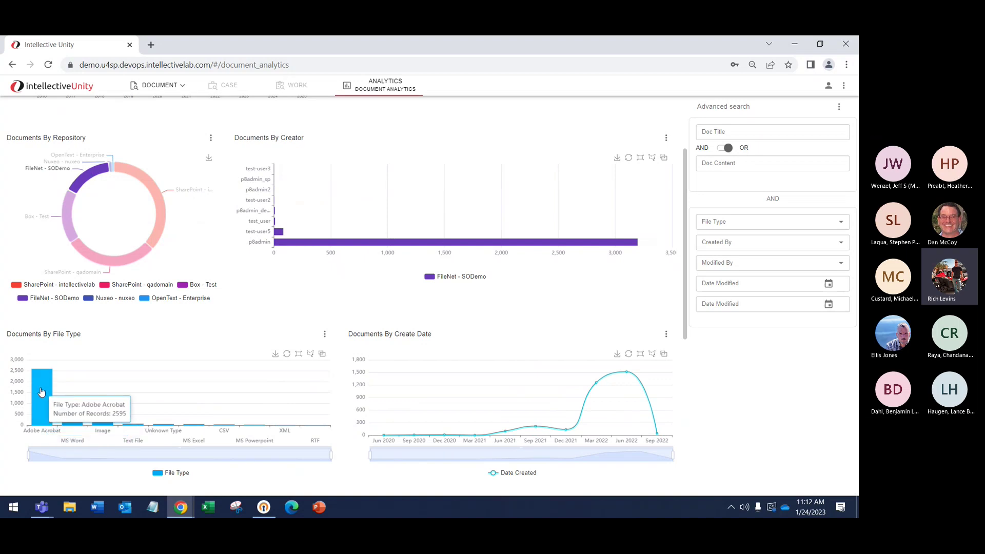
pyautogui.click(41, 392)
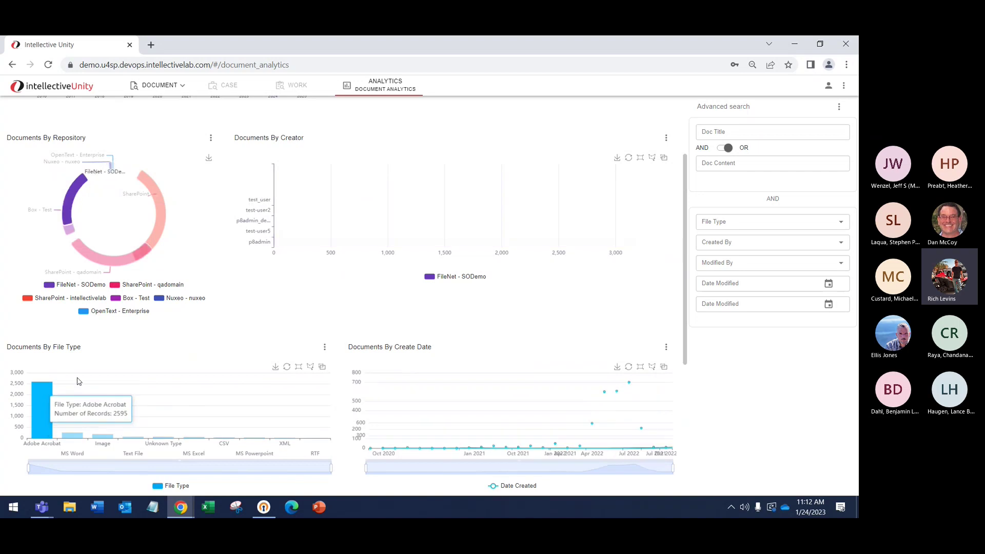
pyautogui.scroll(-1, 169, 360)
pyautogui.scroll(-3, 169, 360)
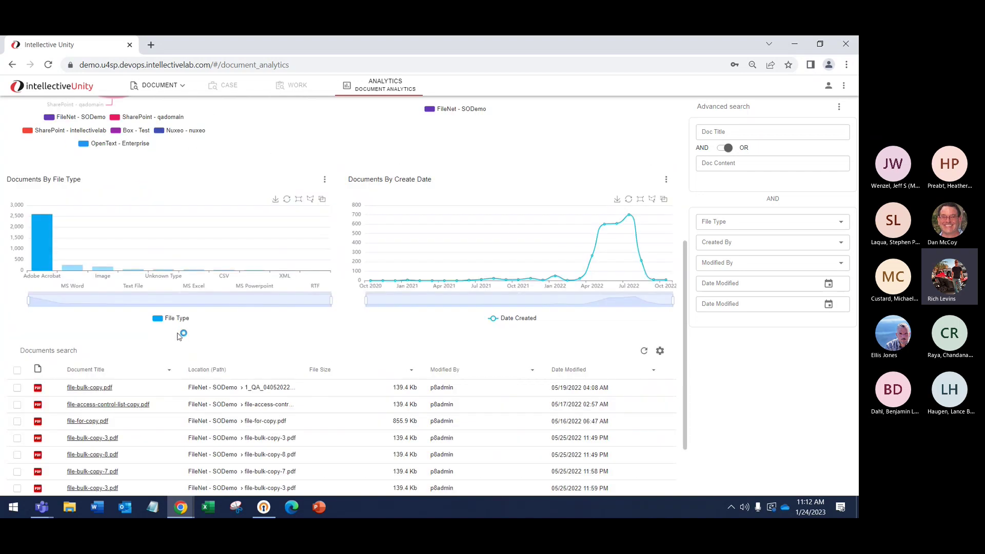
pyautogui.scroll(-1, 179, 337)
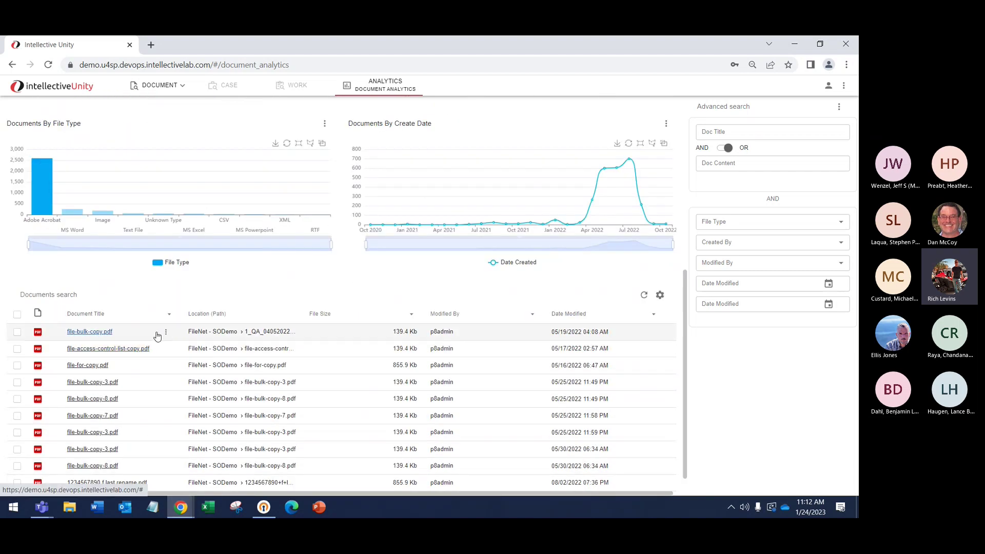
# Filter the analytics to documents with "Finance" in the title.
pyautogui.scroll(5, 163, 417)
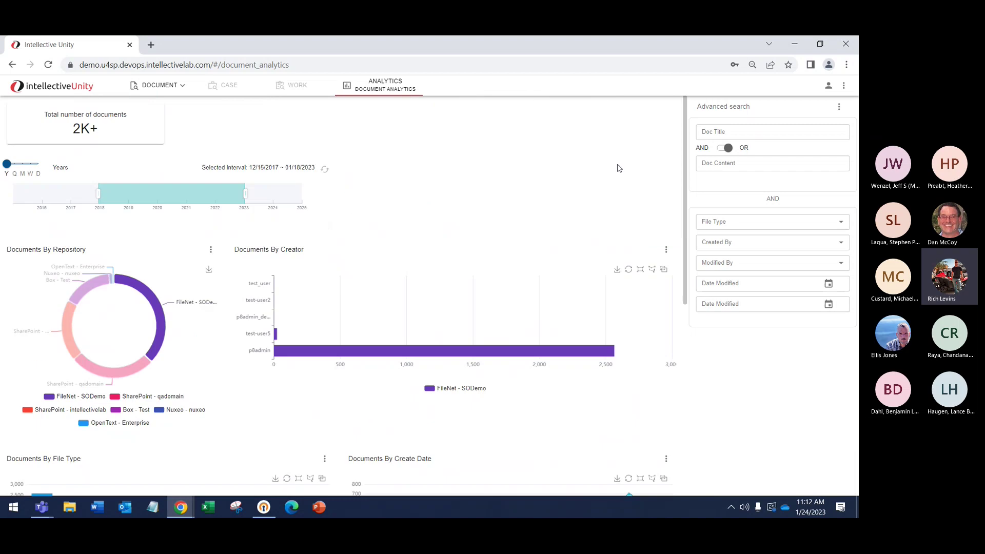
pyautogui.click(729, 132)
pyautogui.write('Fianc')
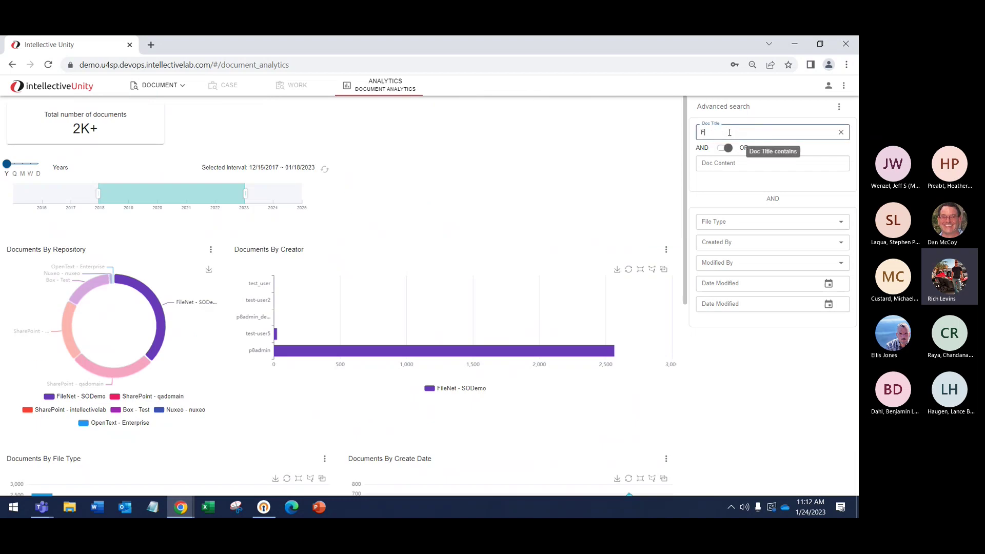
pyautogui.press('BackSpace')
pyautogui.press('BackSpace')
pyautogui.press('BackSpace')
pyautogui.write('nance')
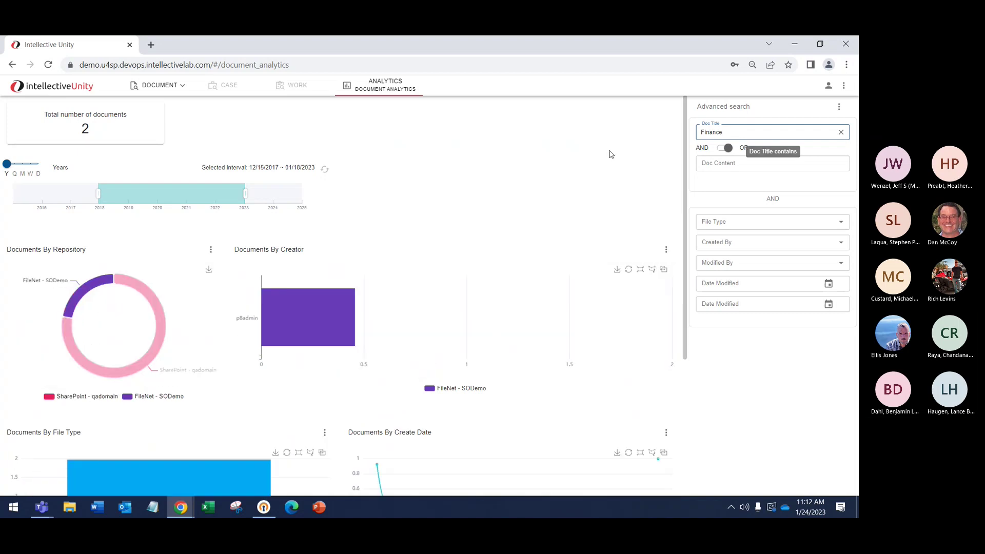
# Preview Finance Application.pdf from the analytics document list and close the viewer.
pyautogui.moveTo(91, 291)
pyautogui.scroll(-4, 113, 297)
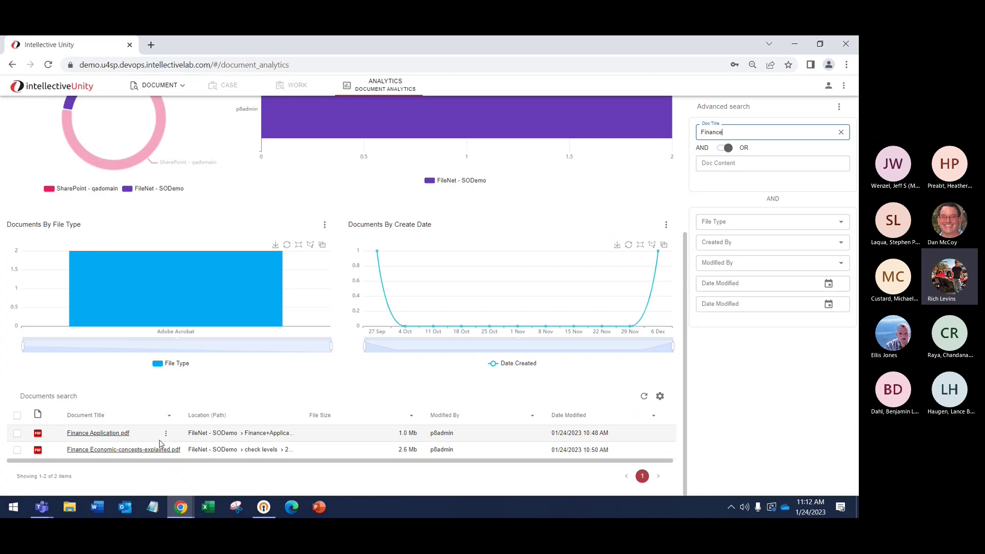
pyautogui.click(165, 433)
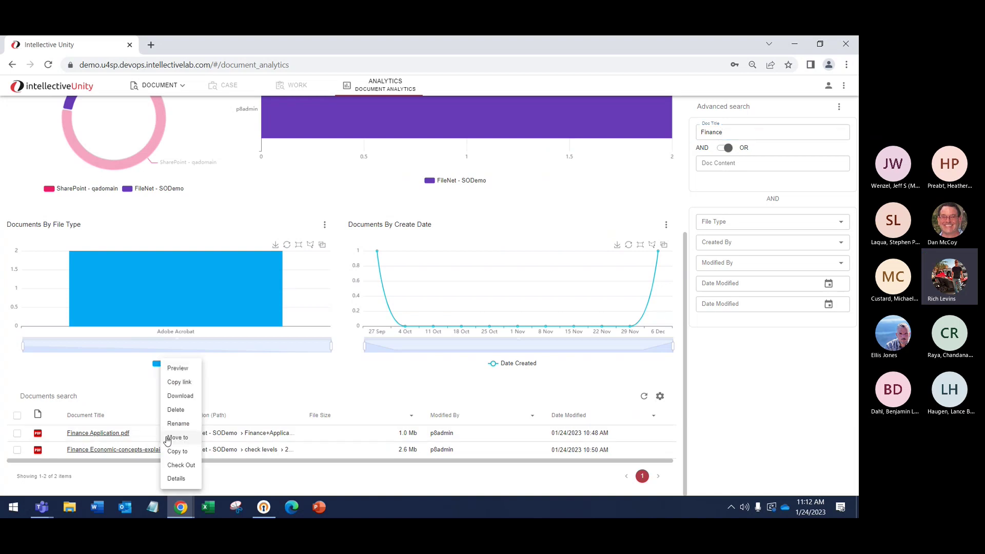
pyautogui.click(180, 368)
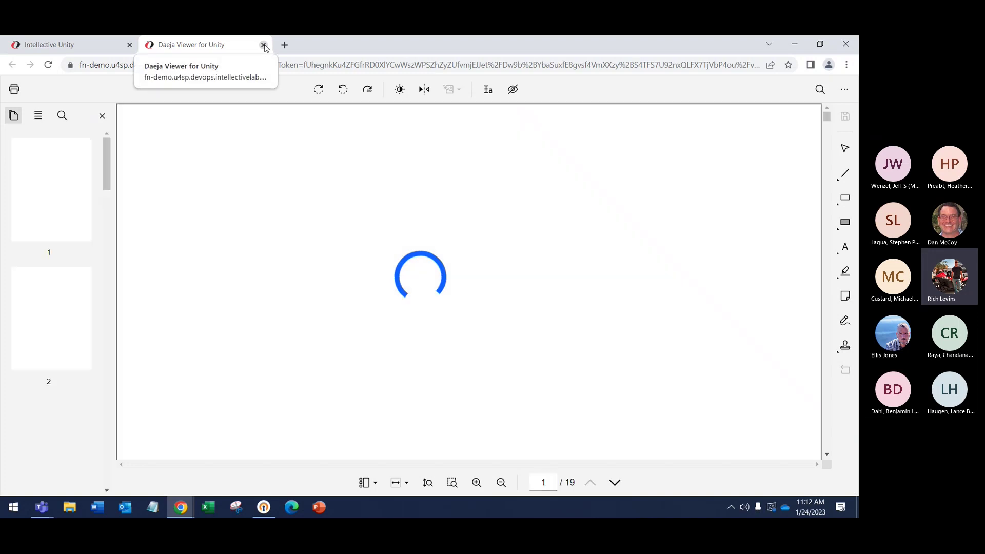
pyautogui.click(263, 45)
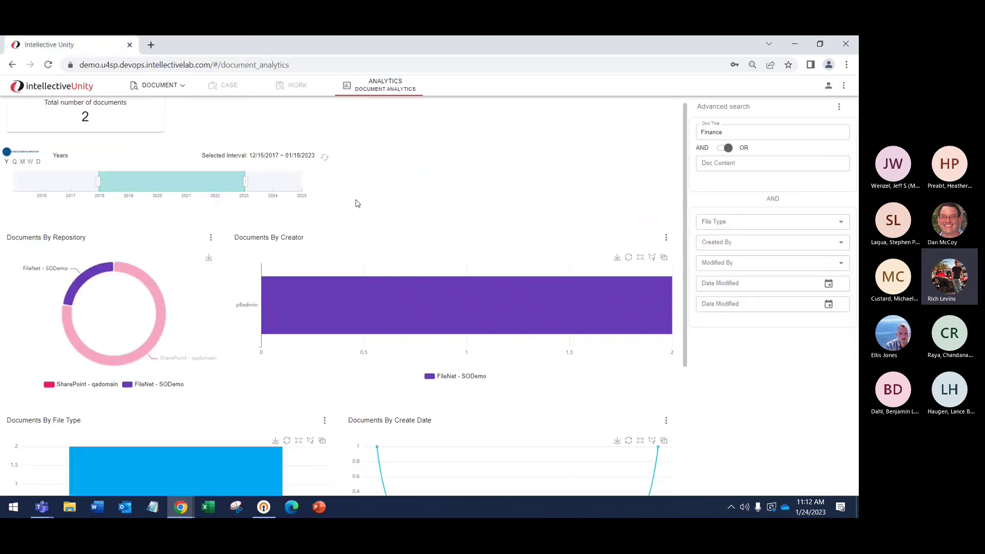
# Change the analytics title filter to "Claim" and review the resulting charts and documents.
pyautogui.click(716, 130)
pyautogui.doubleClick(716, 131)
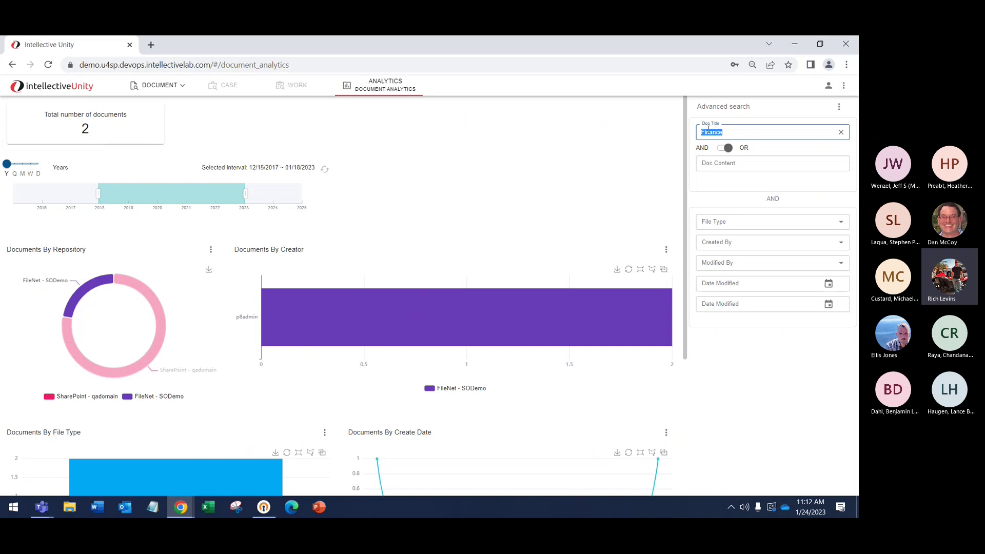
pyautogui.press('BackSpace')
pyautogui.write('C')
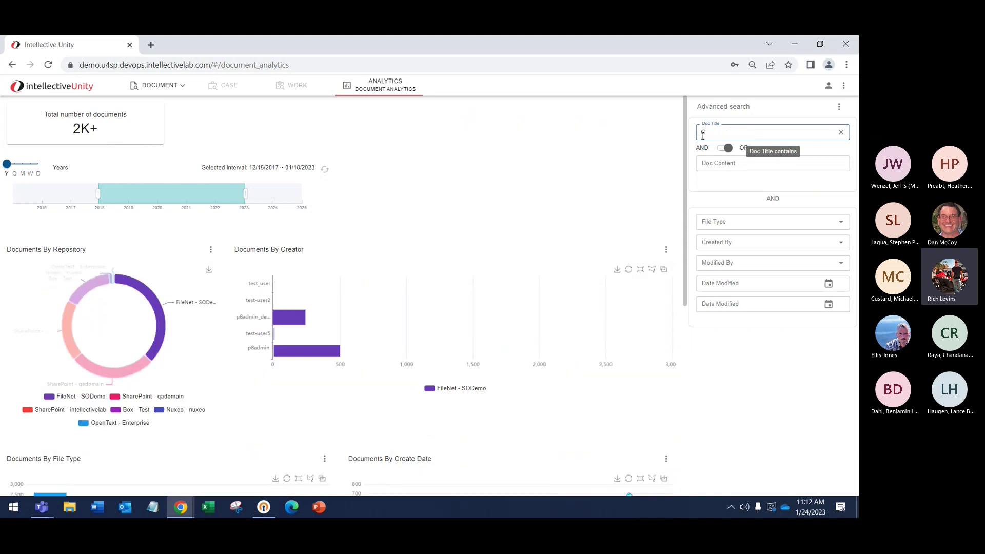
pyautogui.write('laim')
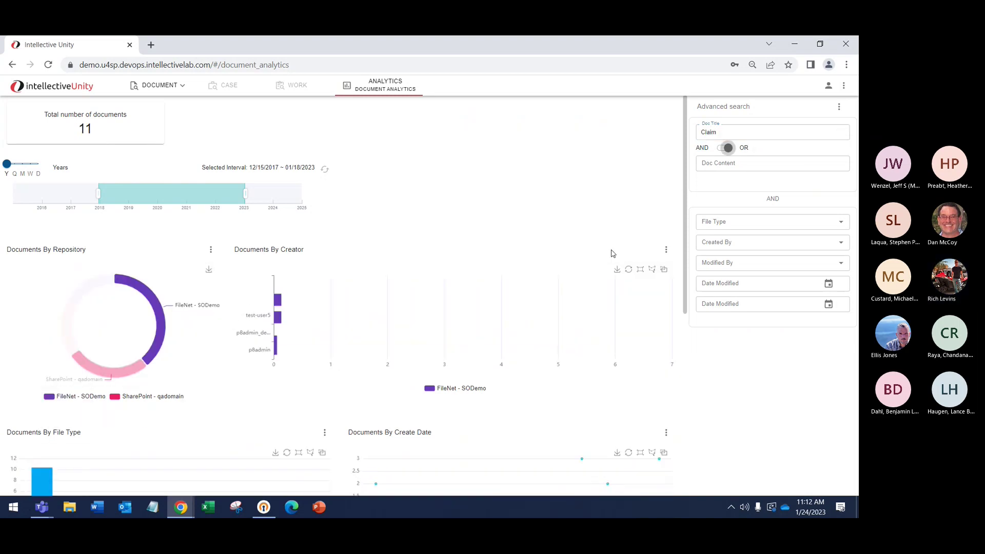
pyautogui.scroll(-3, 622, 336)
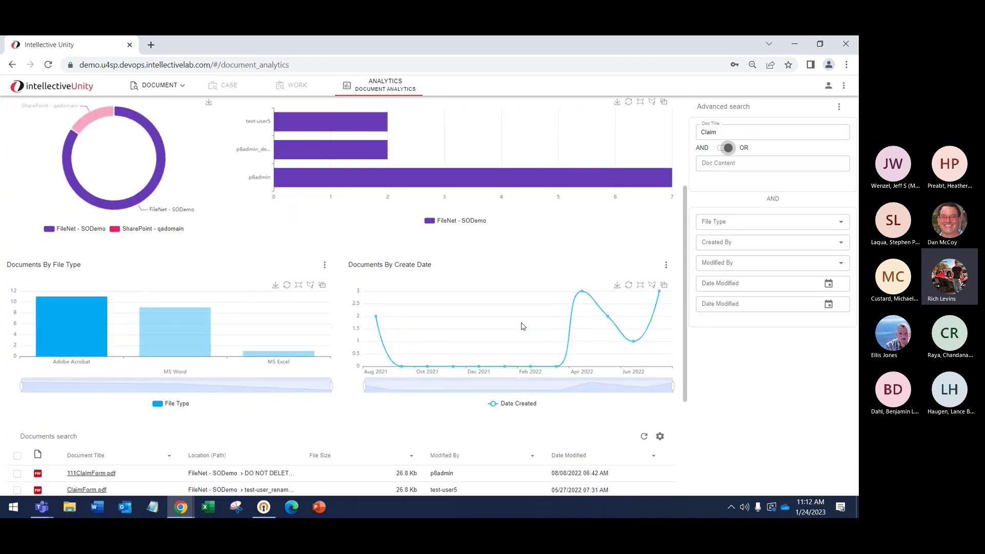
pyautogui.scroll(2, 517, 235)
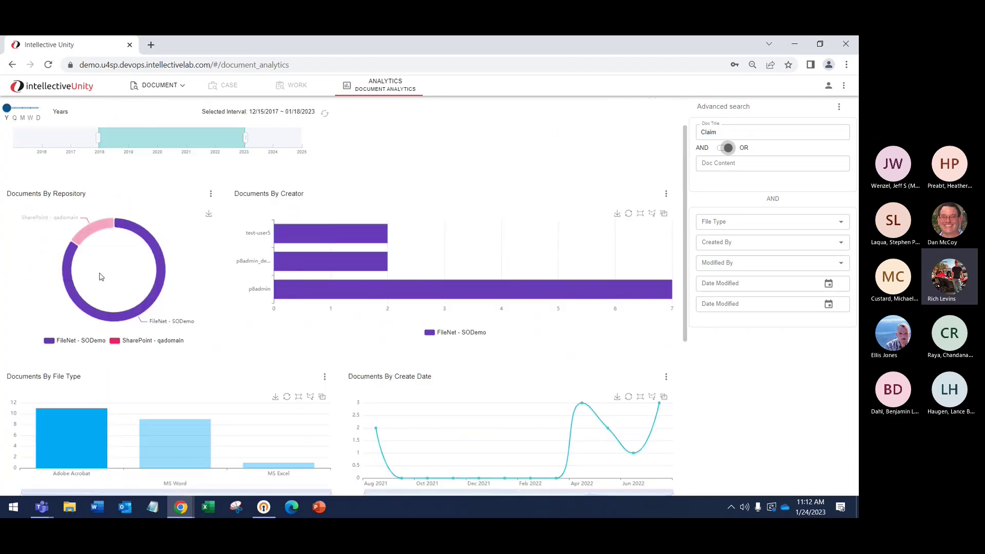
# Clear the FileNet - SODemo repository filter and examine the charts for both repositories.
pyautogui.click(72, 287)
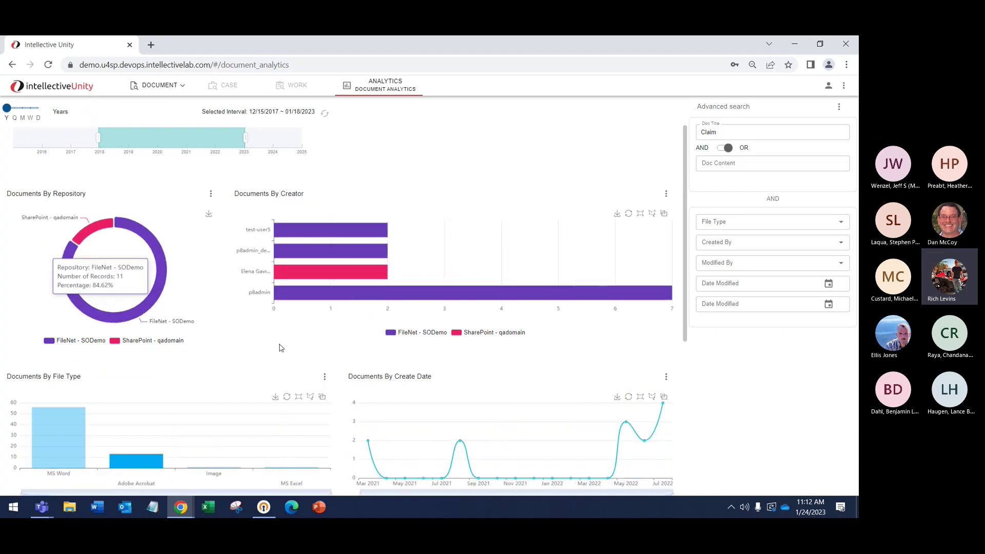
pyautogui.scroll(-1, 359, 347)
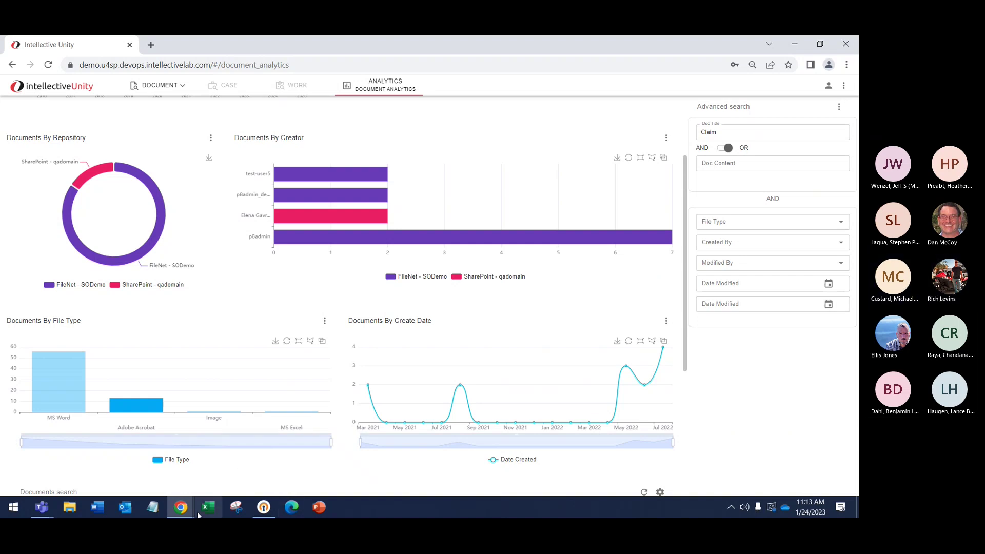
# Switch to the P&J Construction account in Salesforce, review its account details and return to its FileNet documents.
pyautogui.moveTo(183, 511)
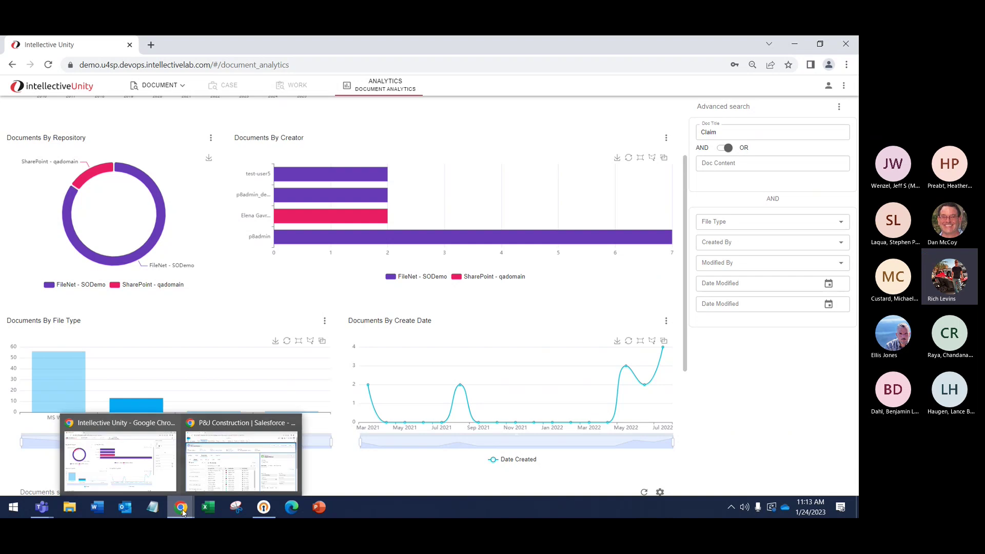
pyautogui.click(223, 435)
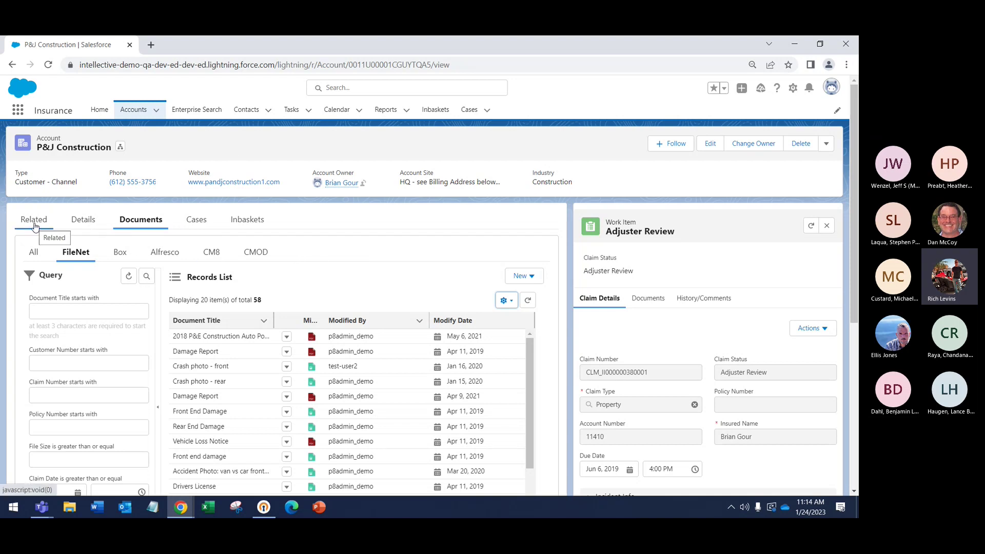
pyautogui.click(84, 220)
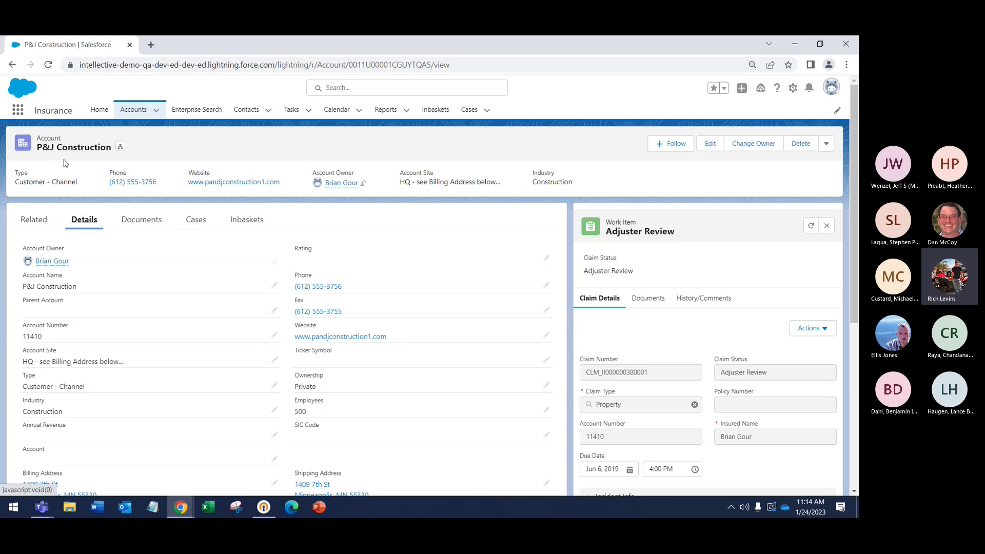
pyautogui.click(135, 227)
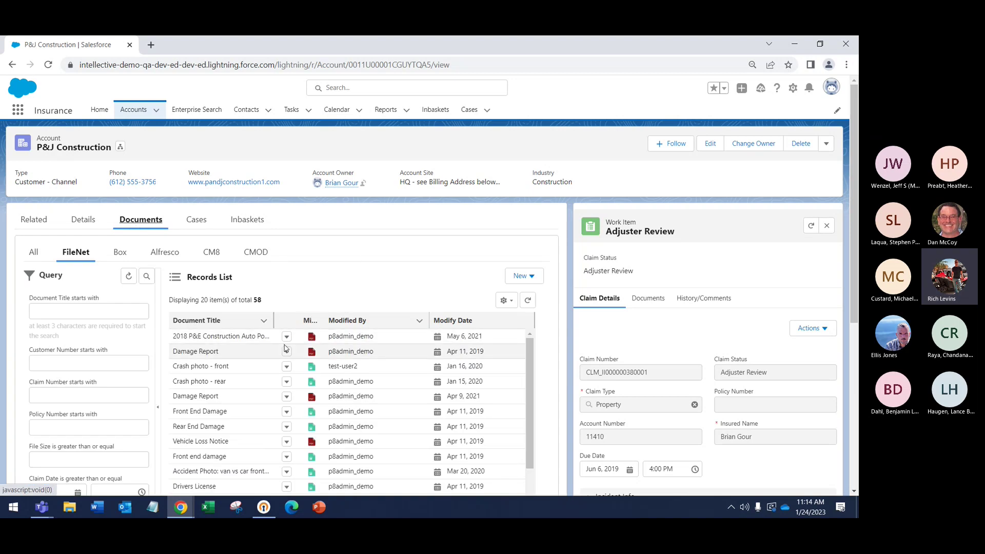
# View the 2018 P&E Construction auto policy from the FileNet records, close it and review the actions available for the document.
pyautogui.click(287, 336)
pyautogui.click(294, 354)
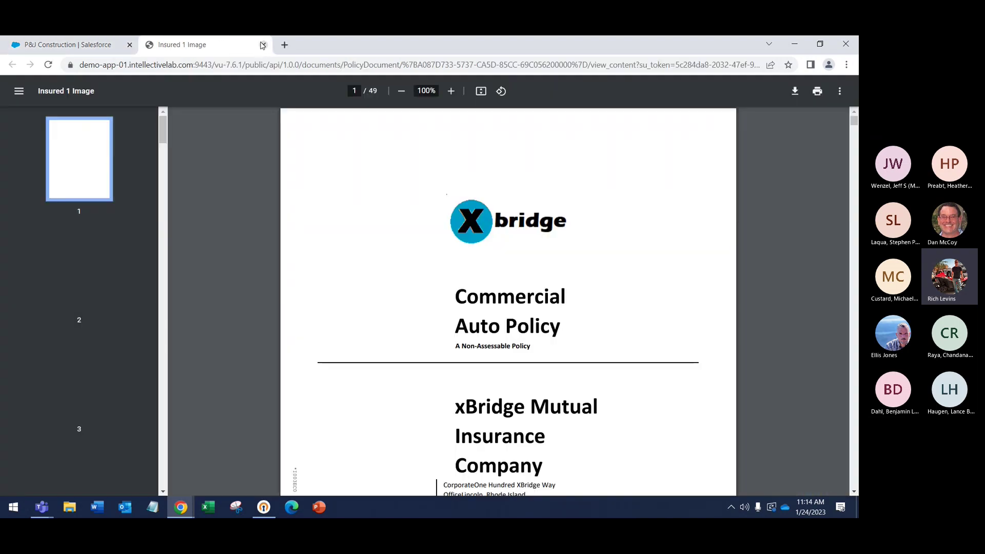
pyautogui.click(263, 45)
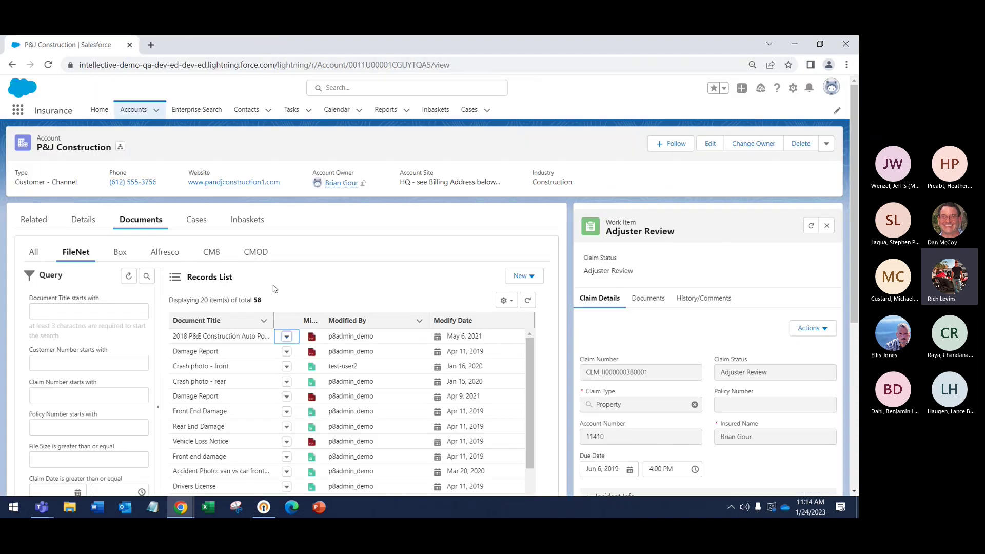
pyautogui.click(288, 338)
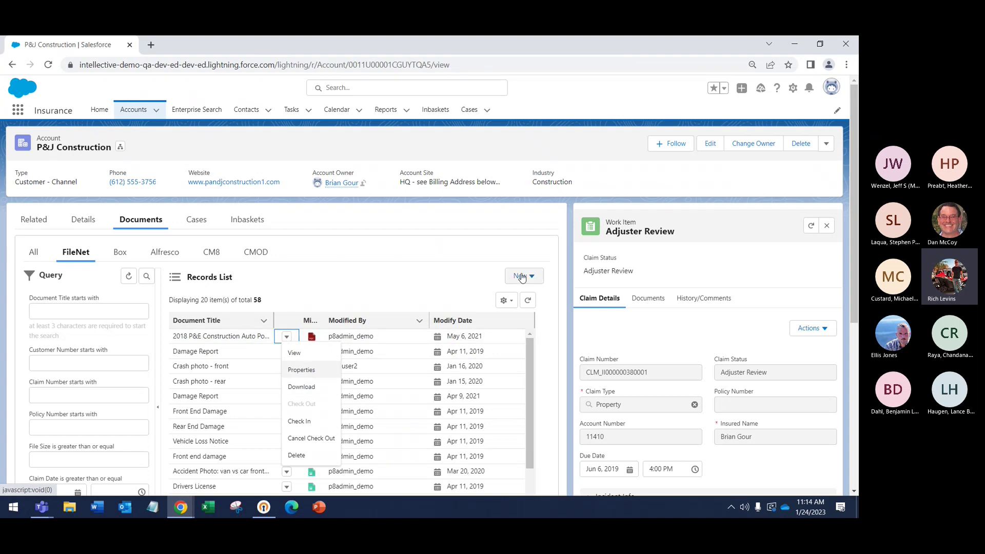
pyautogui.click(396, 276)
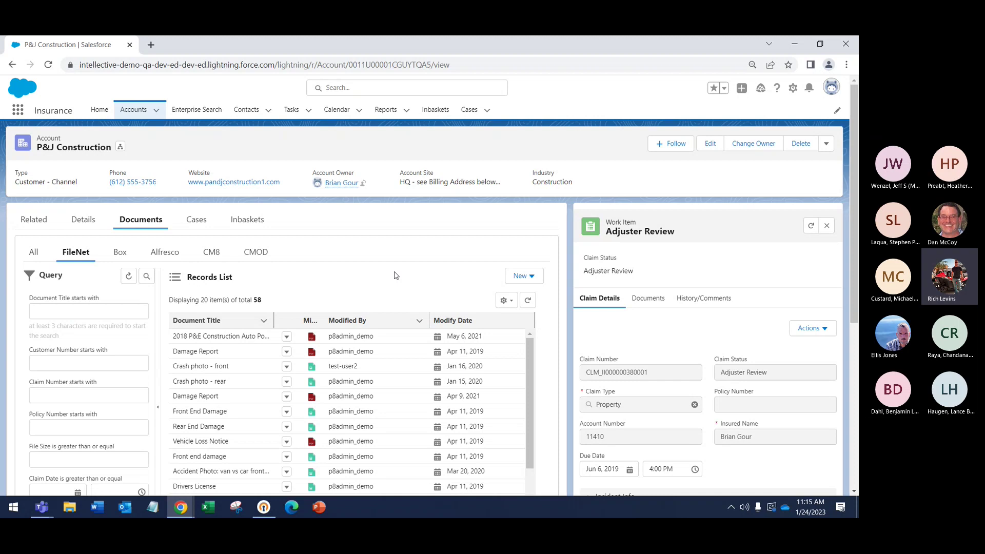
# Show the account's claims cases and open the properties of the first Property claim with status Request Information.
pyautogui.click(204, 227)
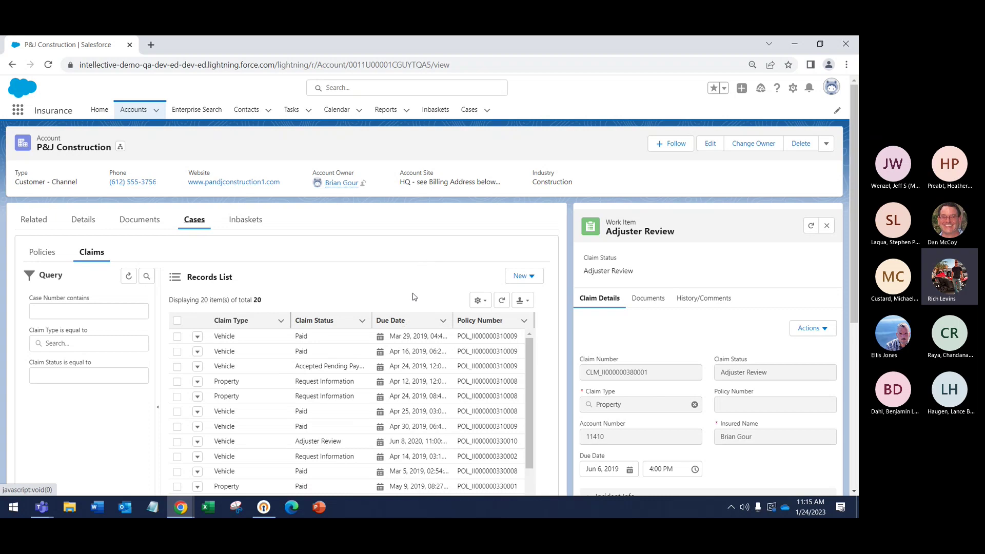
pyautogui.click(197, 383)
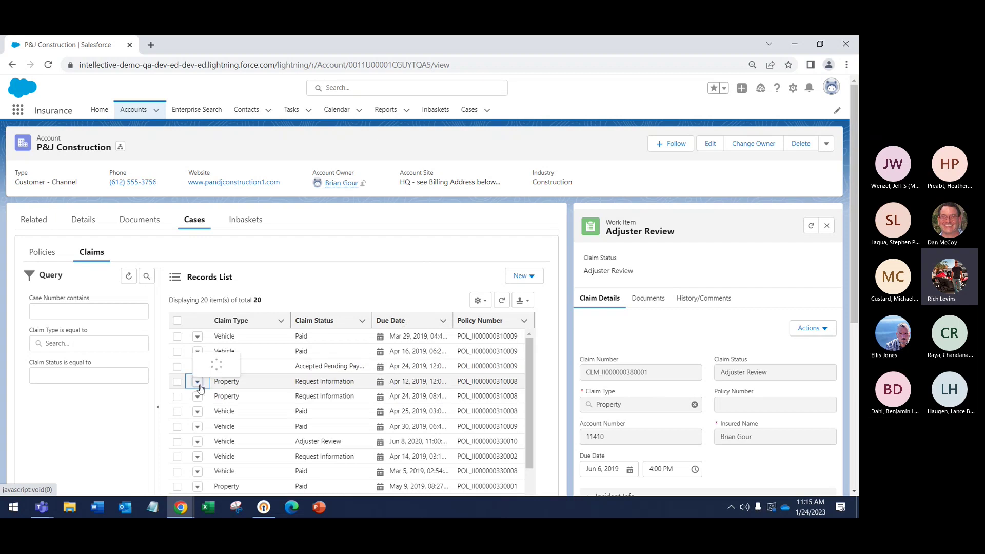
pyautogui.click(222, 368)
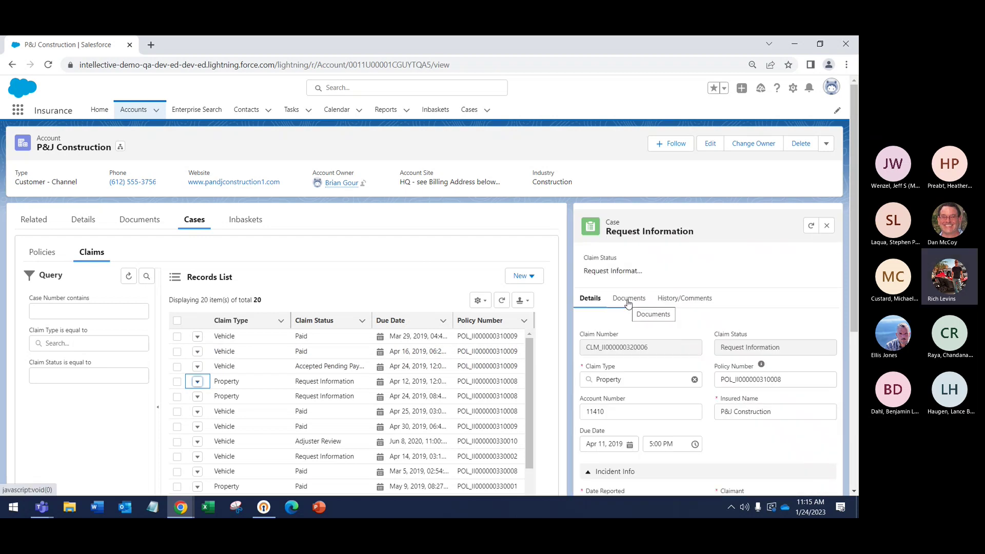
# Open the properties of the Property claim's Adjuster Review task in the Claim Review inbasket and show its available actions.
pyautogui.click(244, 231)
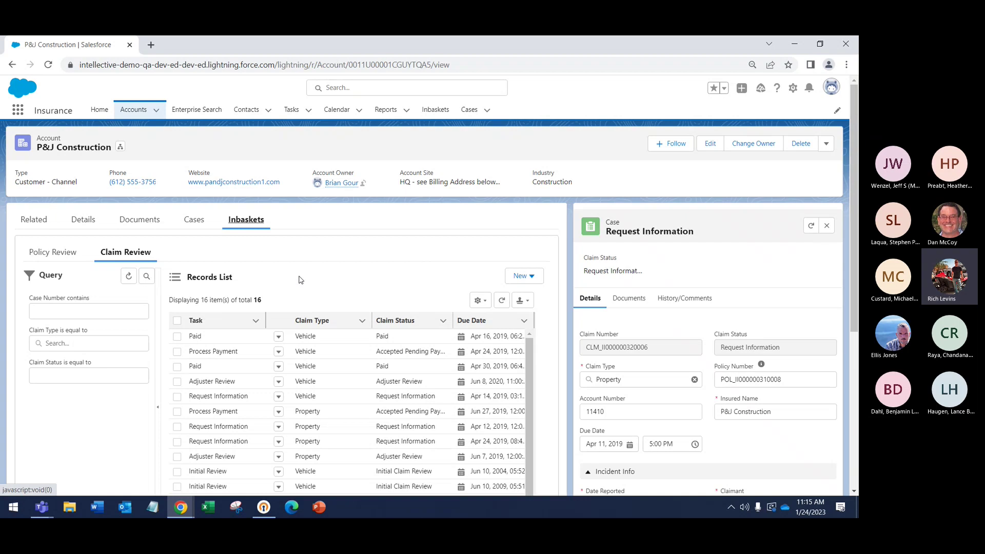
pyautogui.click(279, 459)
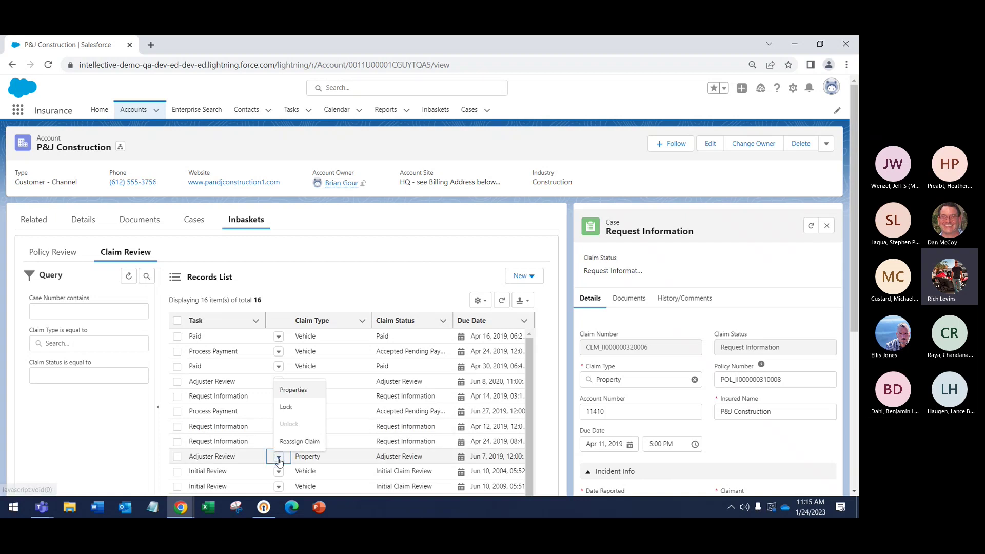
pyautogui.click(294, 390)
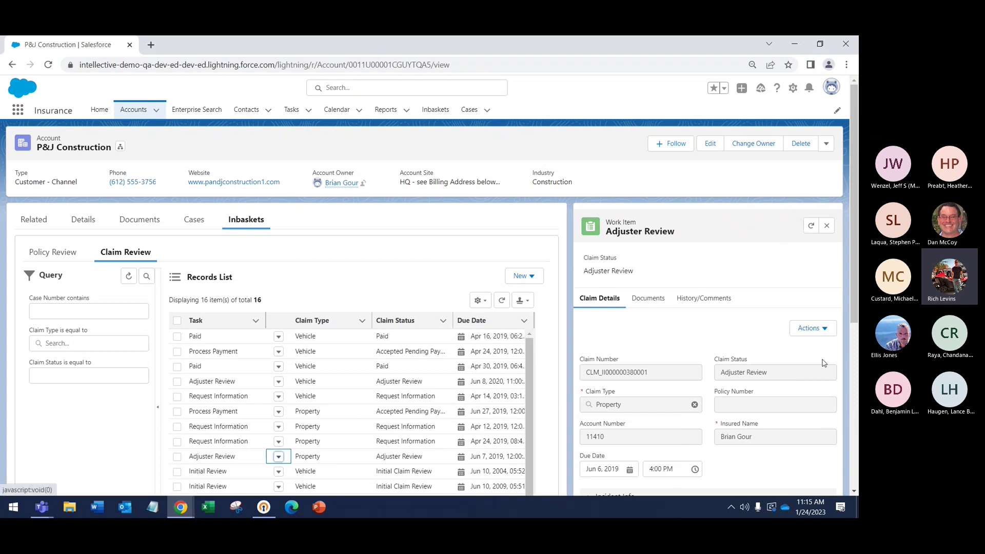
pyautogui.click(823, 331)
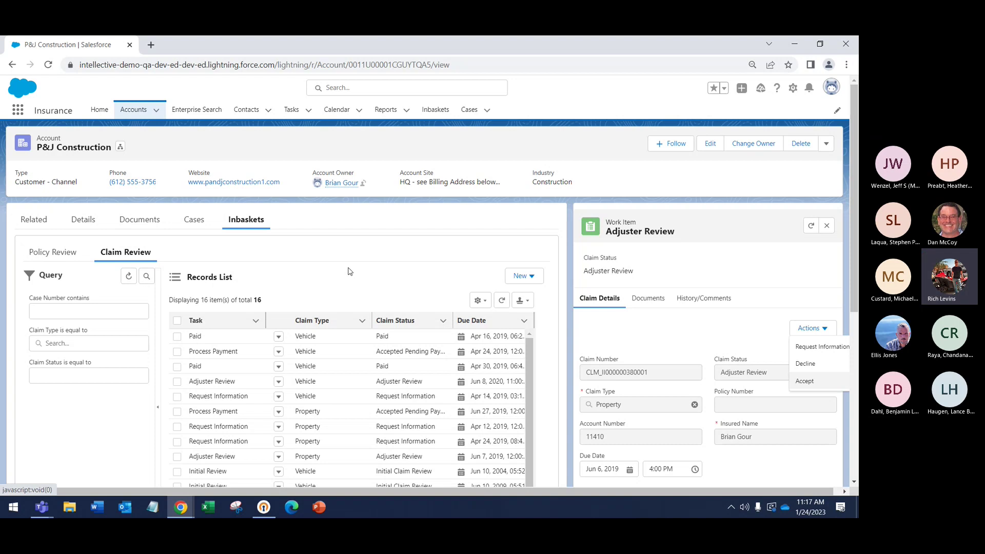
# Switch to Intellective Unity, narrow the analytics to the FileNet - SODemo repository and review the charts and matching documents.
pyautogui.hotkey('alt', 'Tab')
pyautogui.press('Tab')
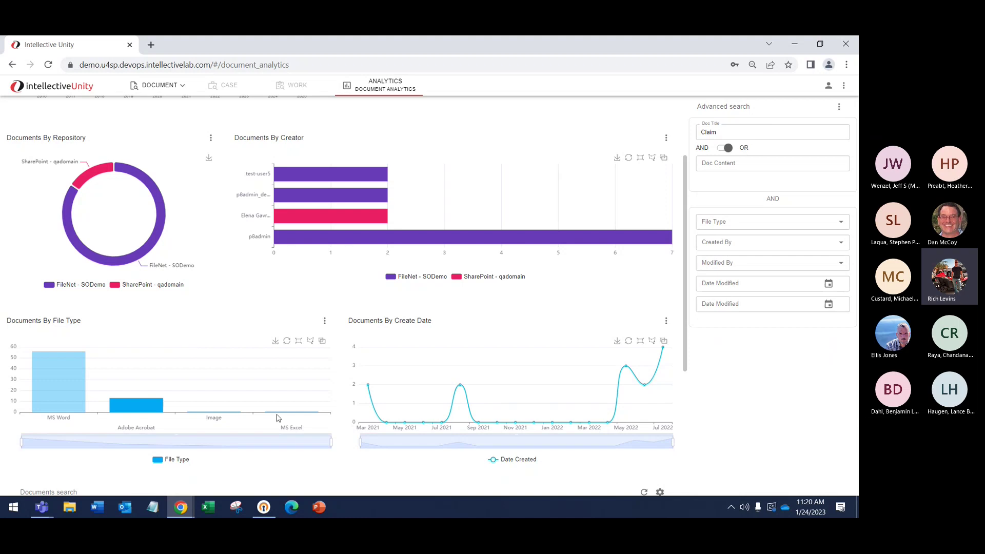
pyautogui.click(68, 240)
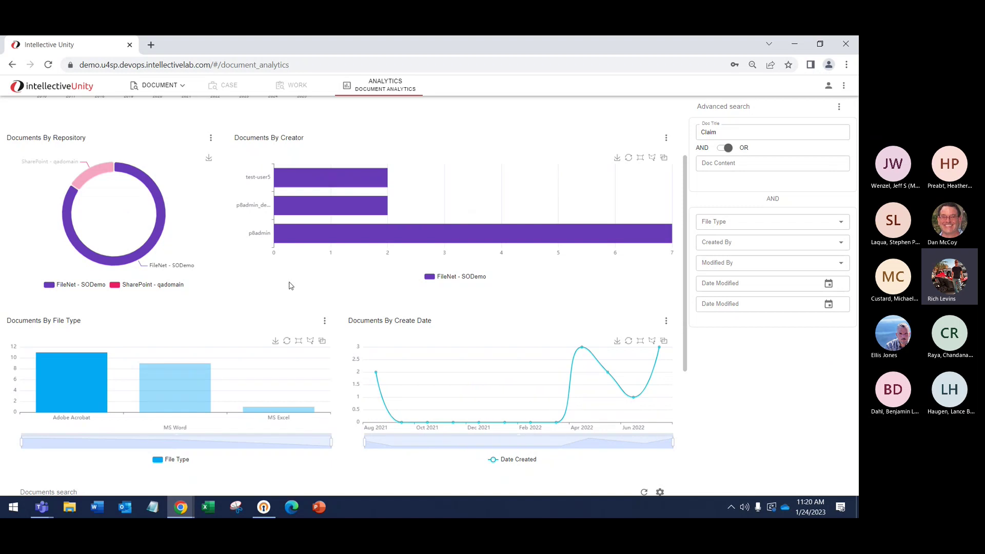
pyautogui.scroll(-4, 291, 285)
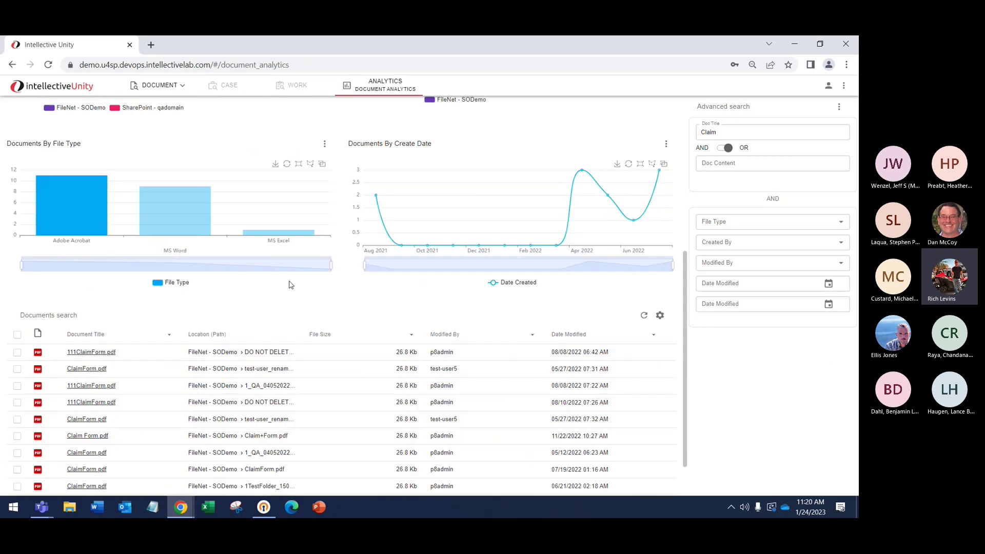
pyautogui.scroll(4, 291, 285)
pyautogui.scroll(-3, 290, 286)
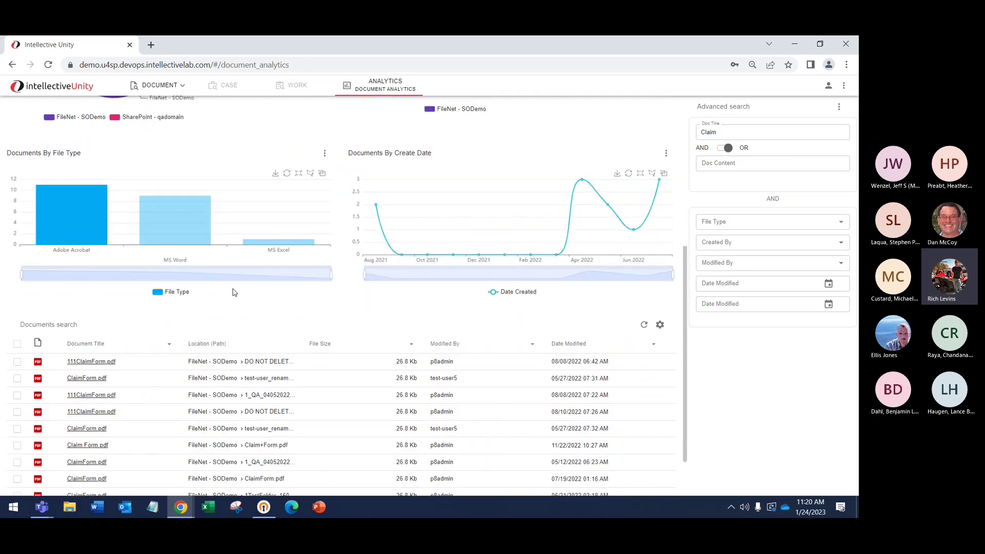
pyautogui.scroll(3, 246, 262)
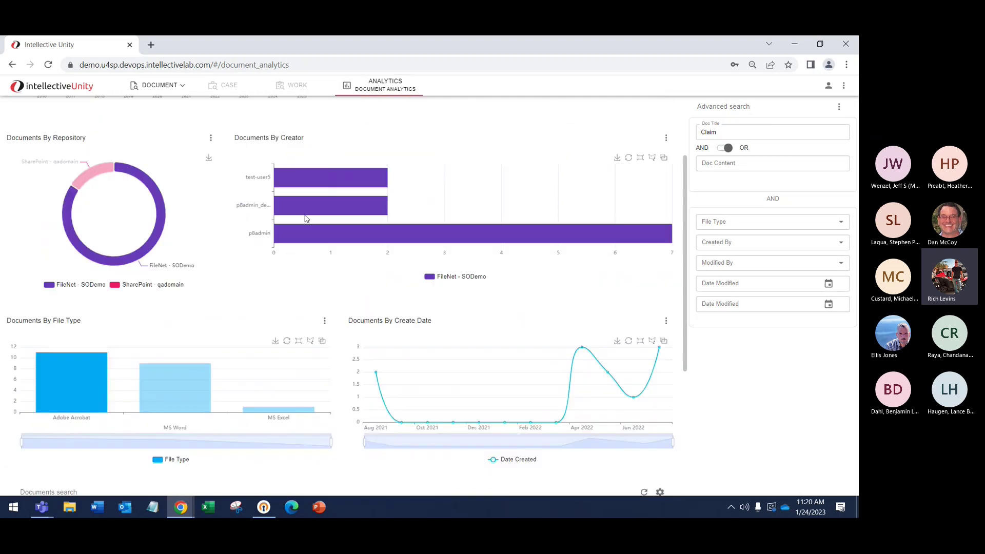
pyautogui.scroll(-2, 246, 261)
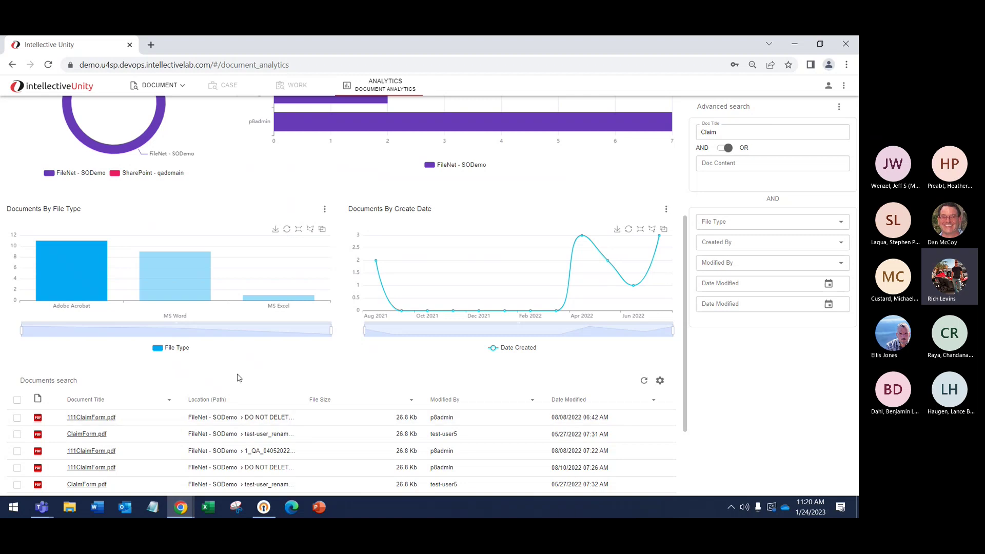
pyautogui.scroll(4, 237, 378)
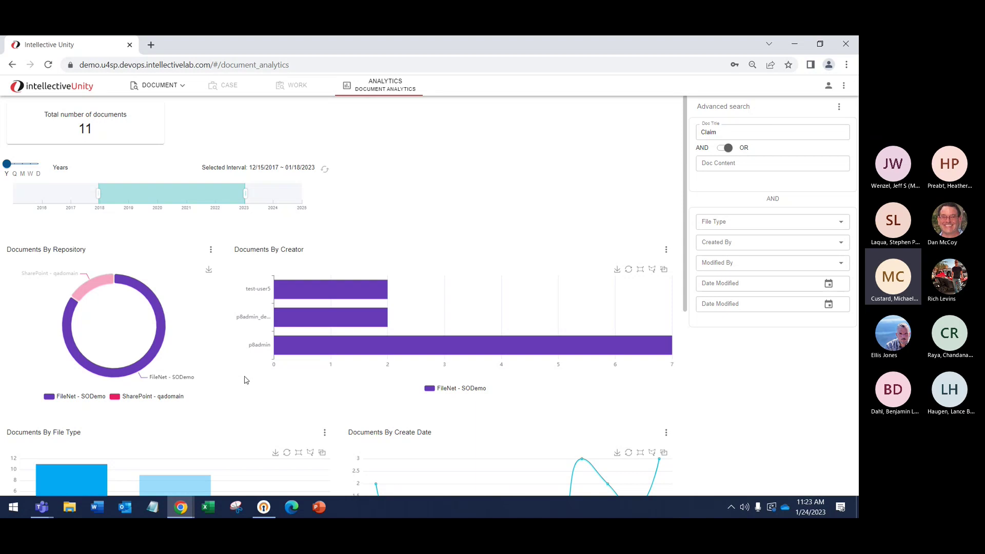
# Switch to the account's documents in Salesforce, inspect the Add Claim Document form with its account number field and close it without saving.
pyautogui.hotkey('alt', 'Tab')
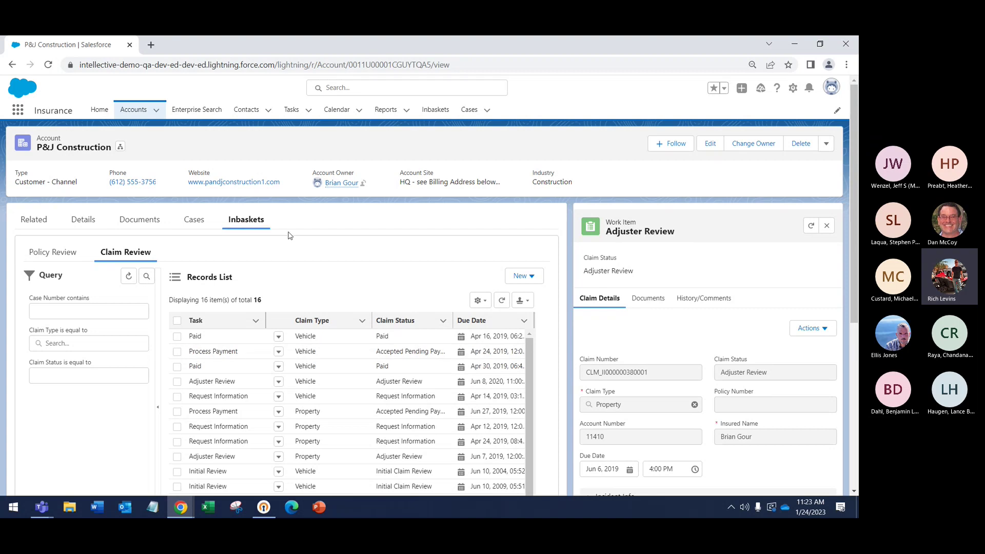
pyautogui.click(137, 220)
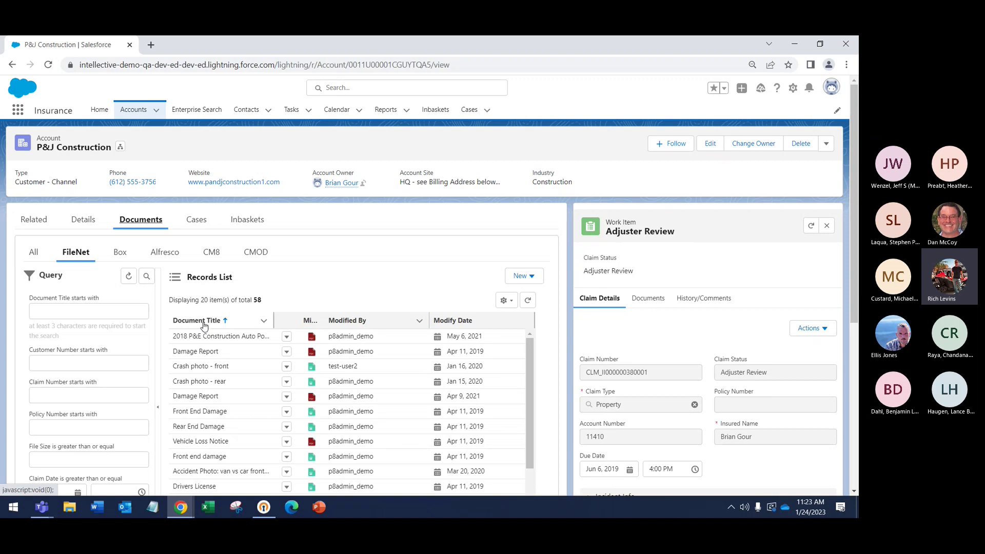
pyautogui.click(530, 278)
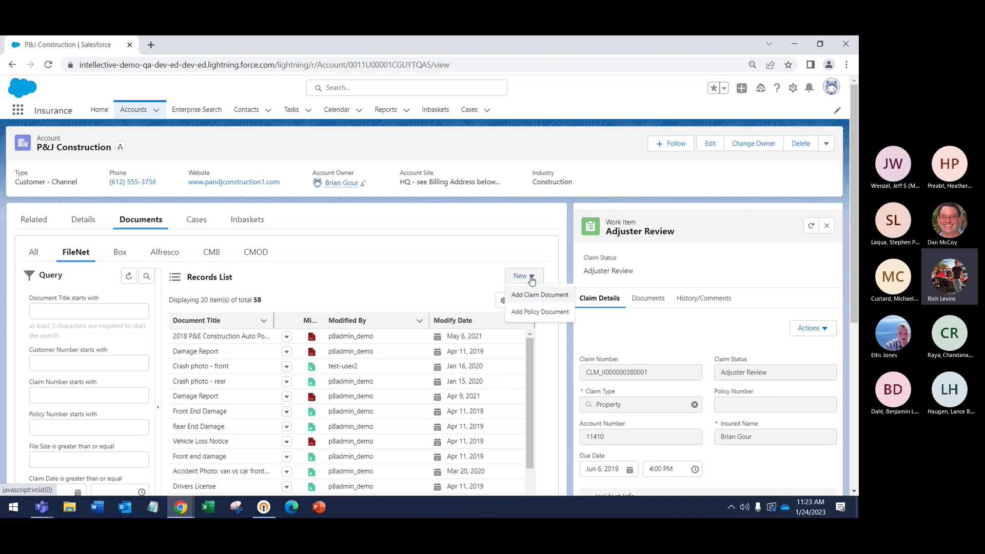
pyautogui.click(551, 296)
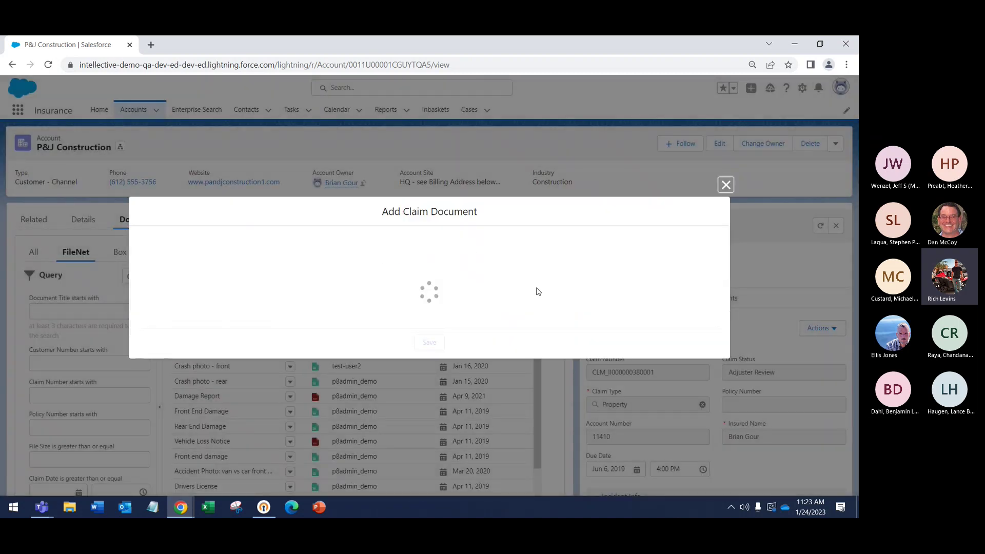
pyautogui.click(319, 295)
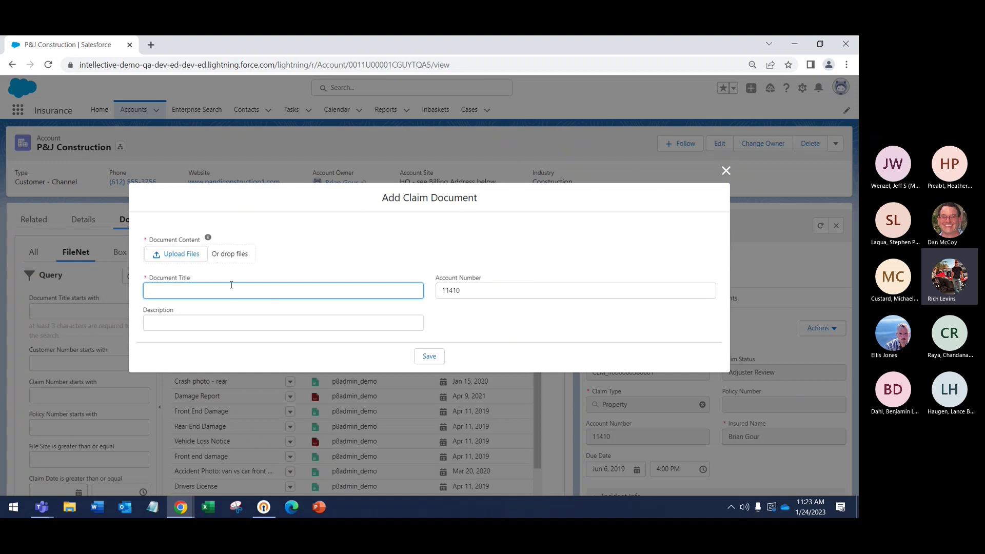
pyautogui.doubleClick(450, 290)
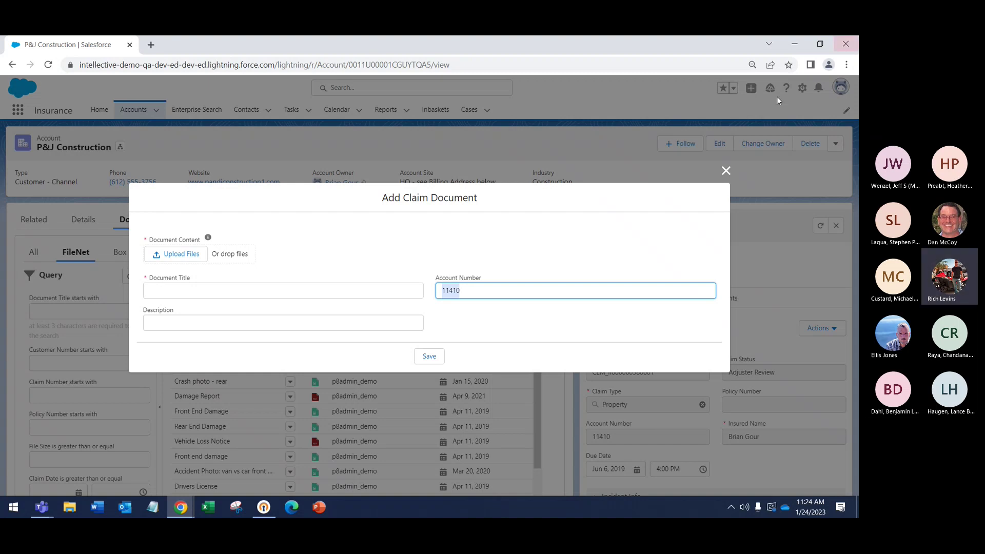
pyautogui.click(725, 171)
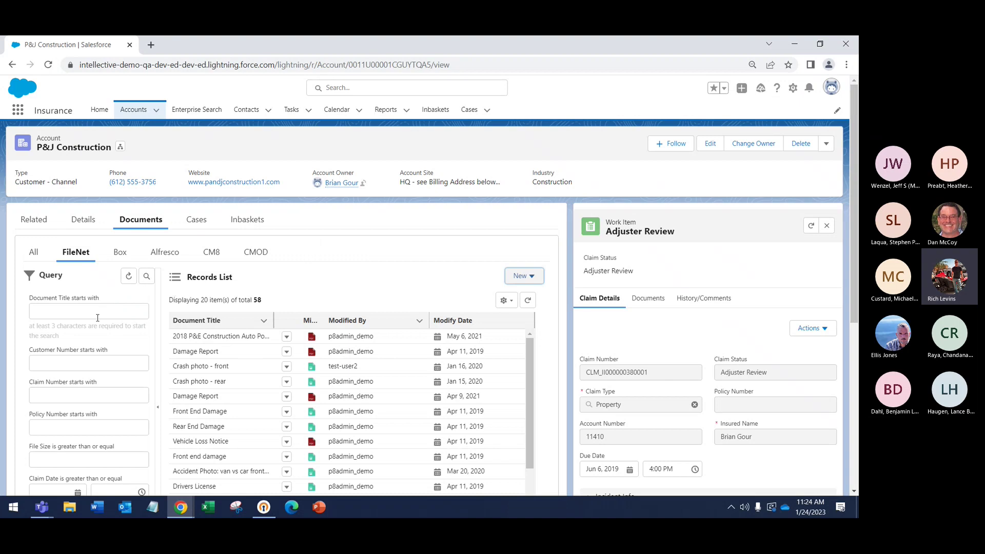
# Filter the account's FileNet documents to titles starting with "Crash".
pyautogui.click(116, 314)
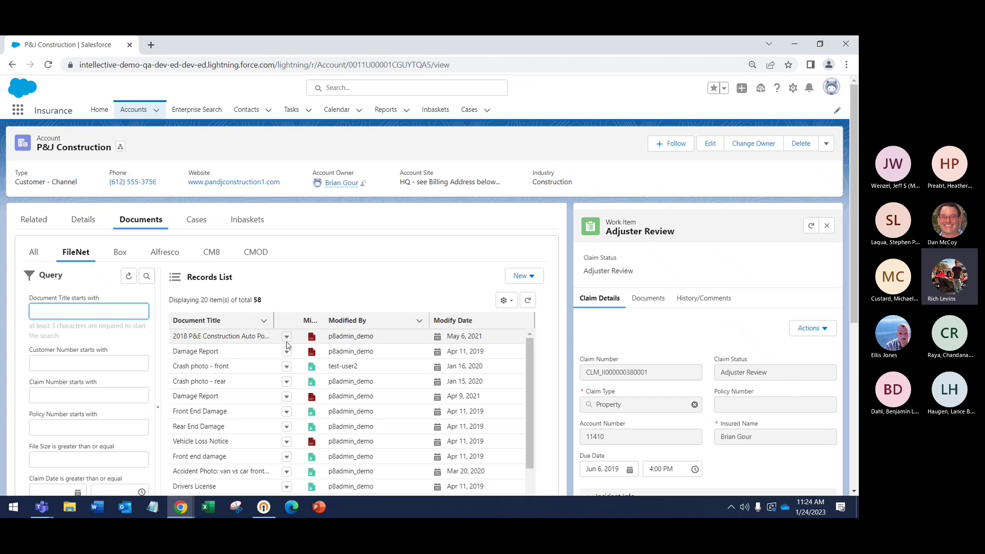
pyautogui.write('C')
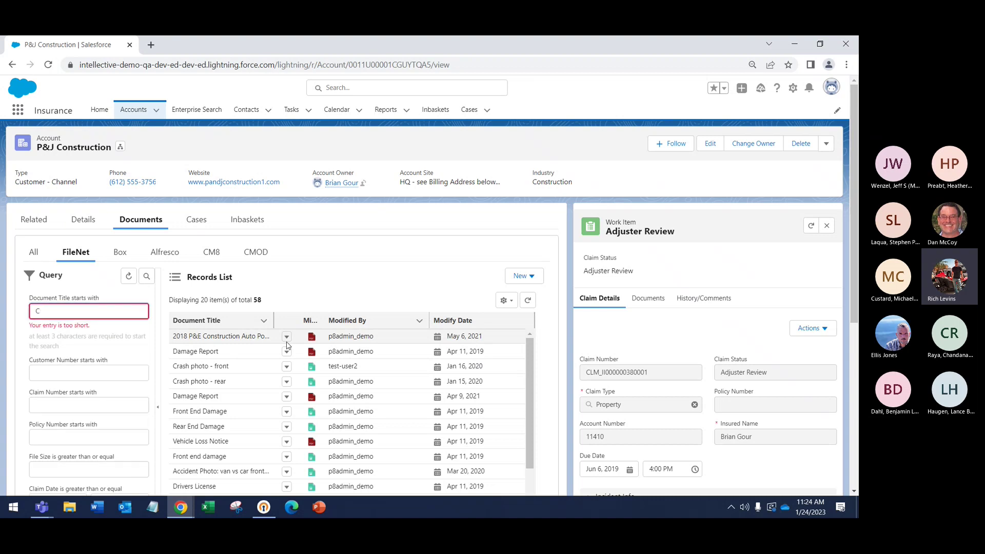
pyautogui.write('rash')
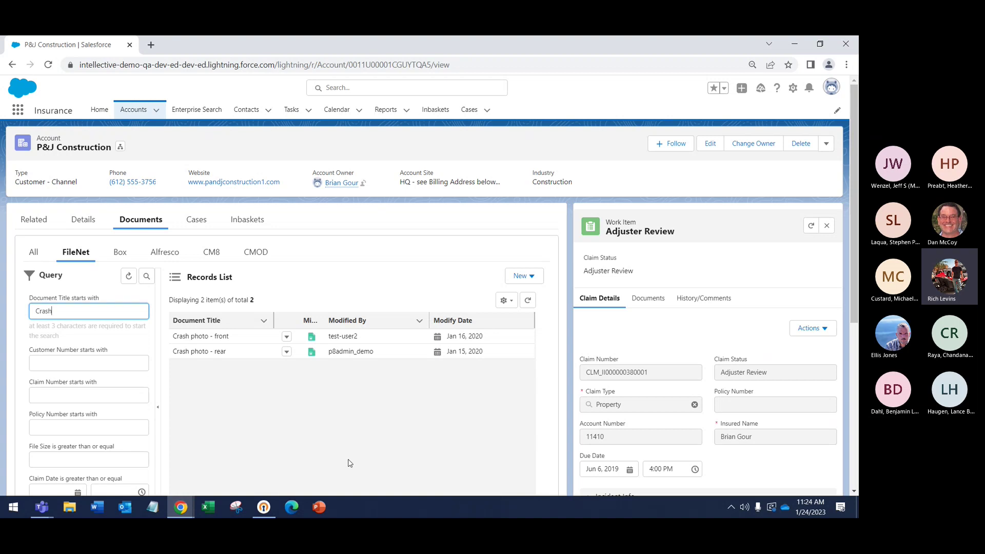
# Clear the document title criterion from the FileNet query.
pyautogui.press('BackSpace')
pyautogui.press('BackSpace')
pyautogui.press('BackSpace')
pyautogui.press('BackSpace')
pyautogui.press('BackSpace')
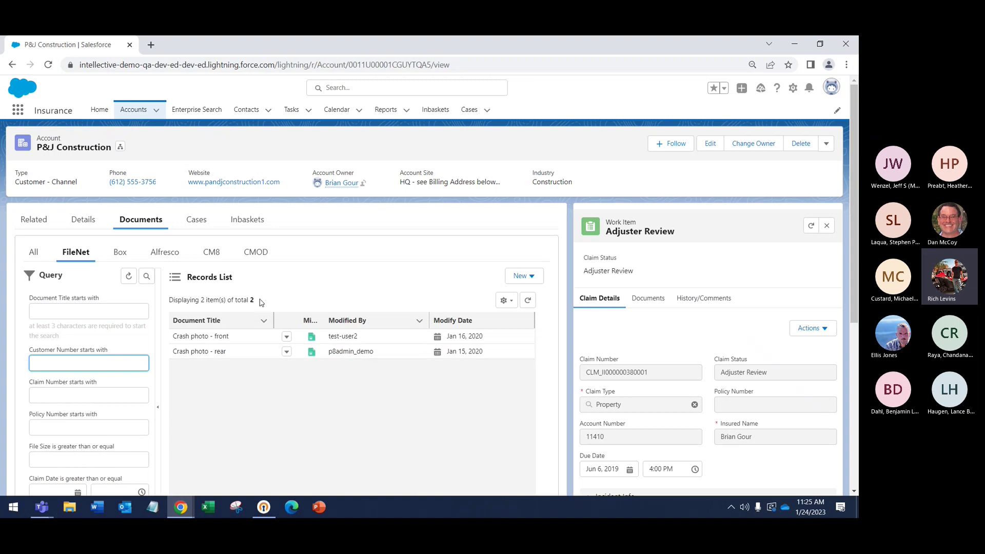
# Rerun the account's FileNet query with the document title criterion left empty.
pyautogui.click(115, 311)
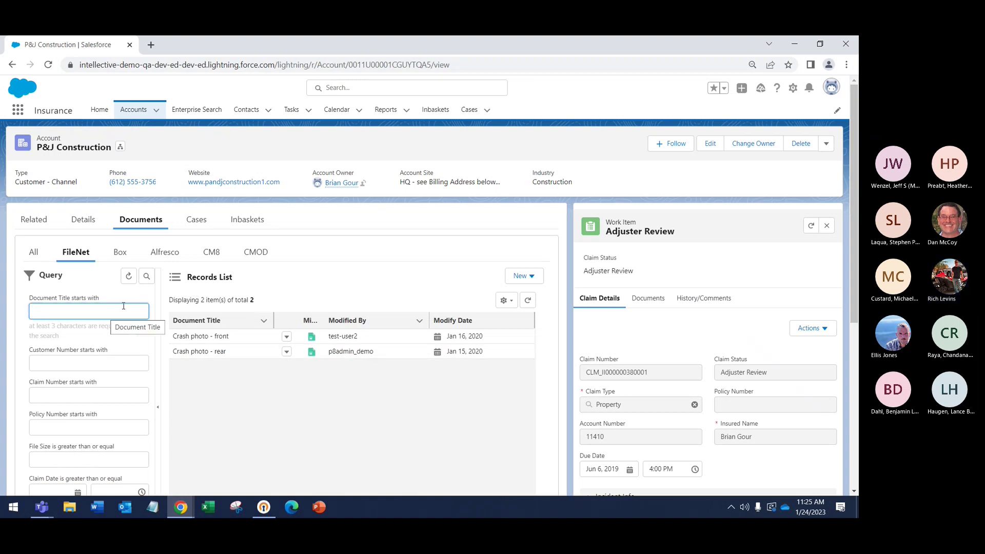
pyautogui.click(145, 278)
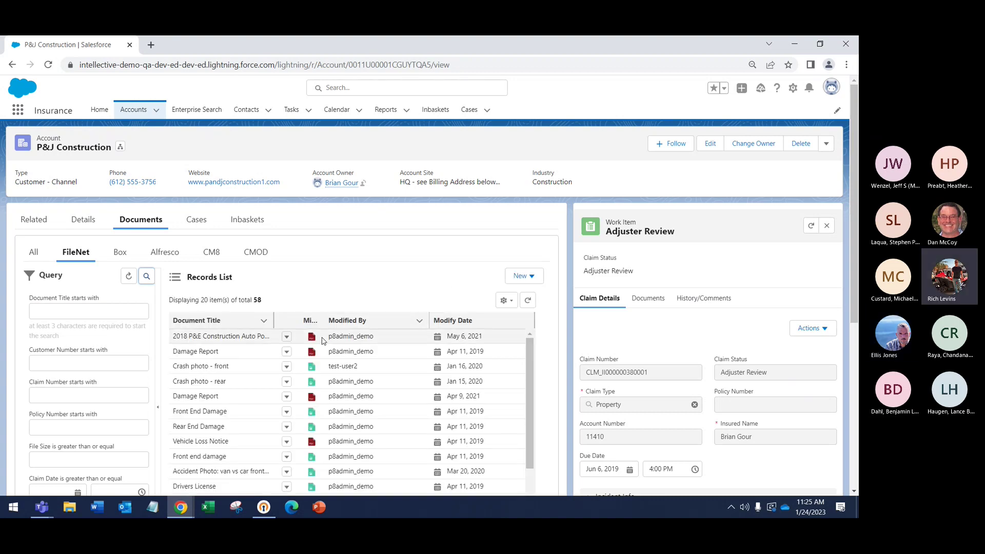
# Open the properties of the 2018 P&E Construction Auto Policy document, inspect its versions and return to the policy document properties.
pyautogui.click(287, 337)
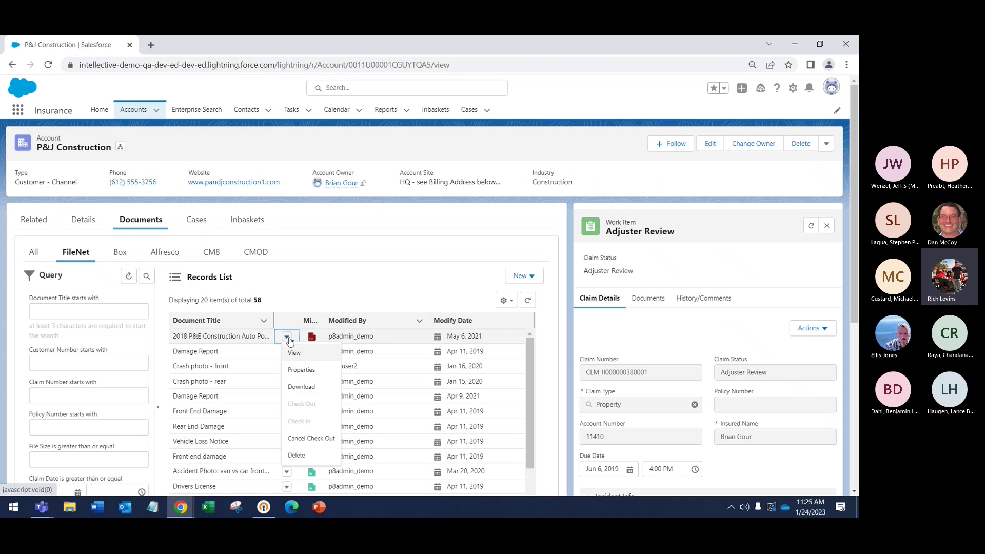
pyautogui.click(306, 371)
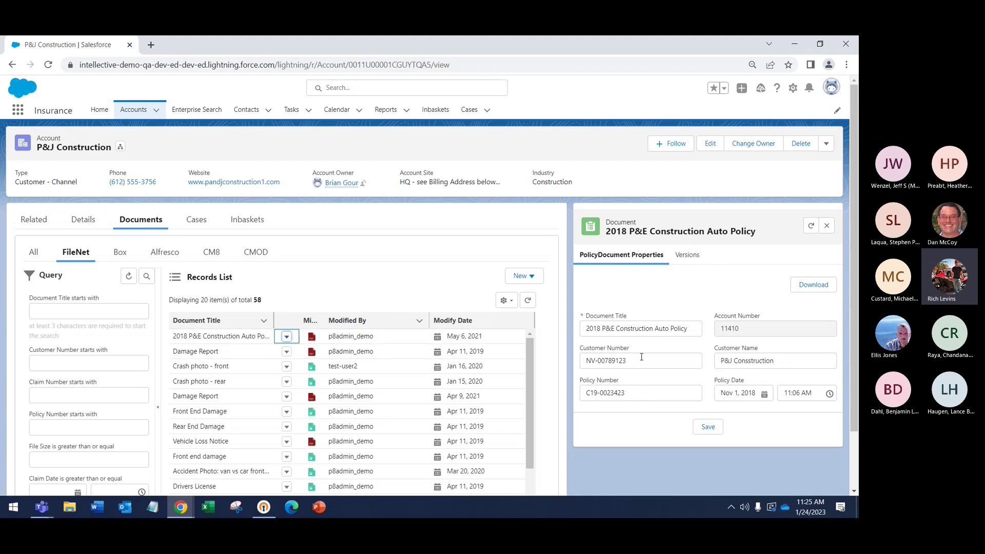
pyautogui.click(687, 255)
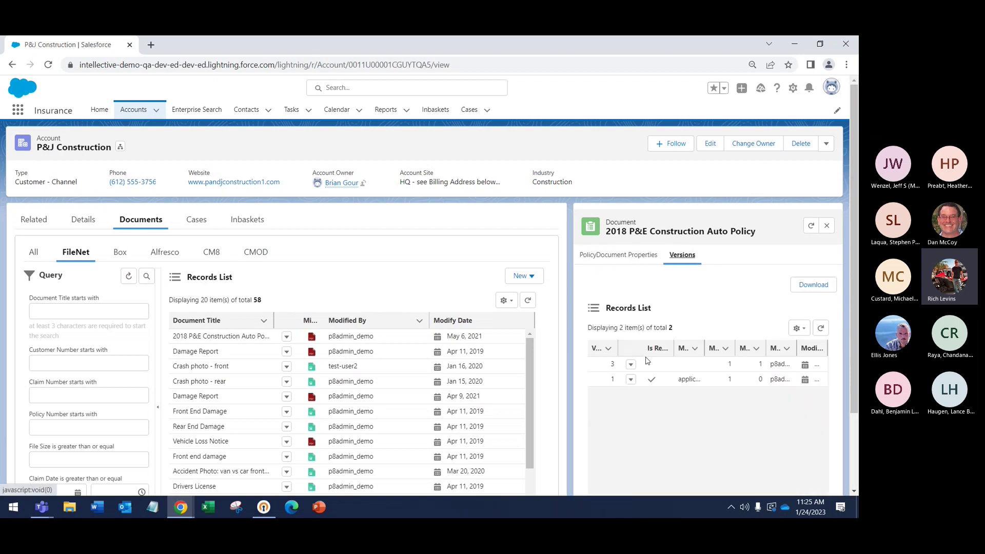
pyautogui.click(629, 261)
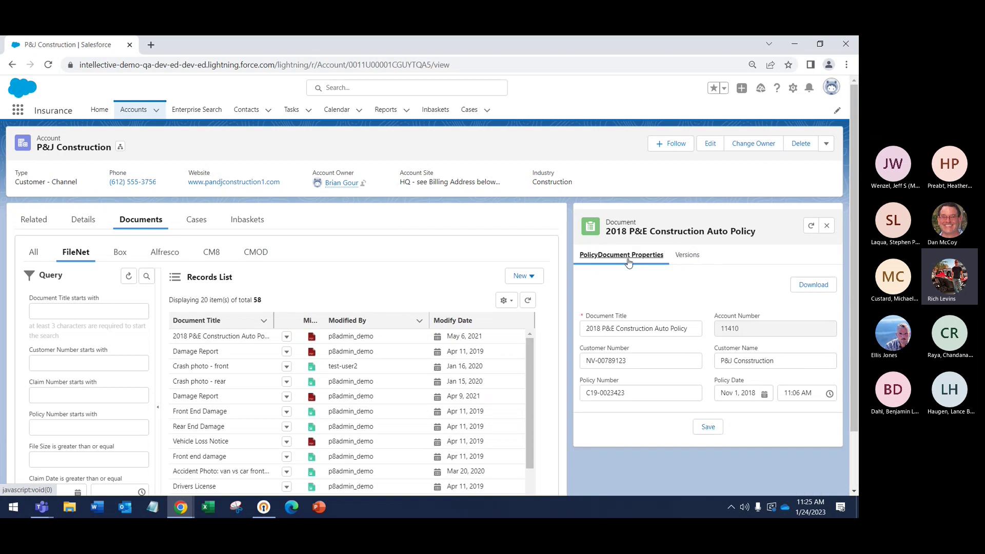
# Compare the document actions offered for the 2018 P&E Construction Auto Policy and the Vehicle Loss Notice without choosing any.
pyautogui.click(286, 337)
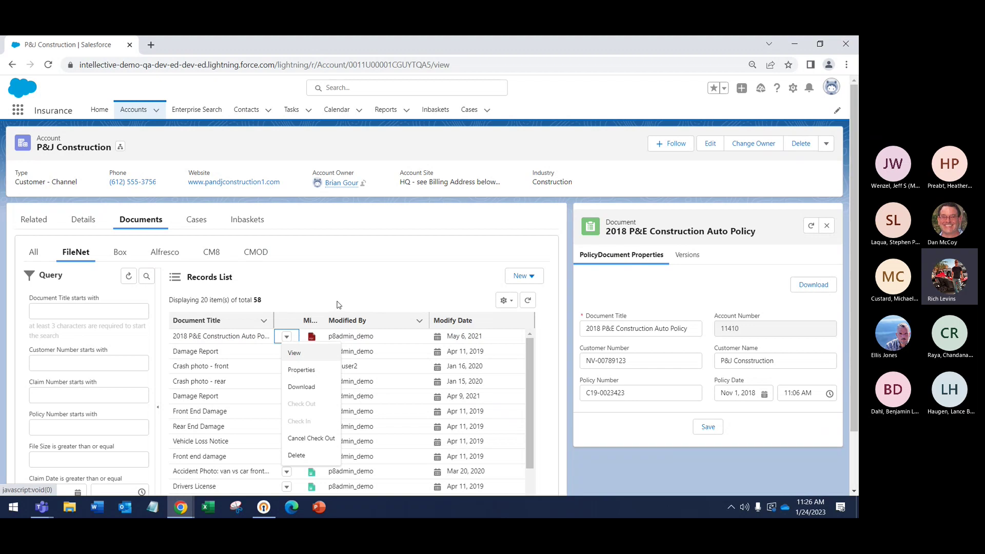
pyautogui.click(319, 306)
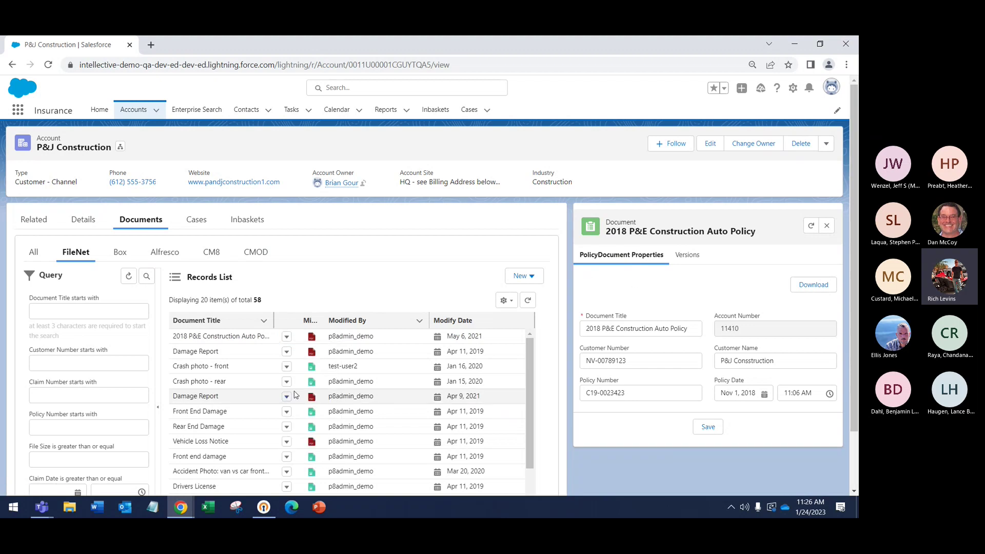
pyautogui.click(286, 442)
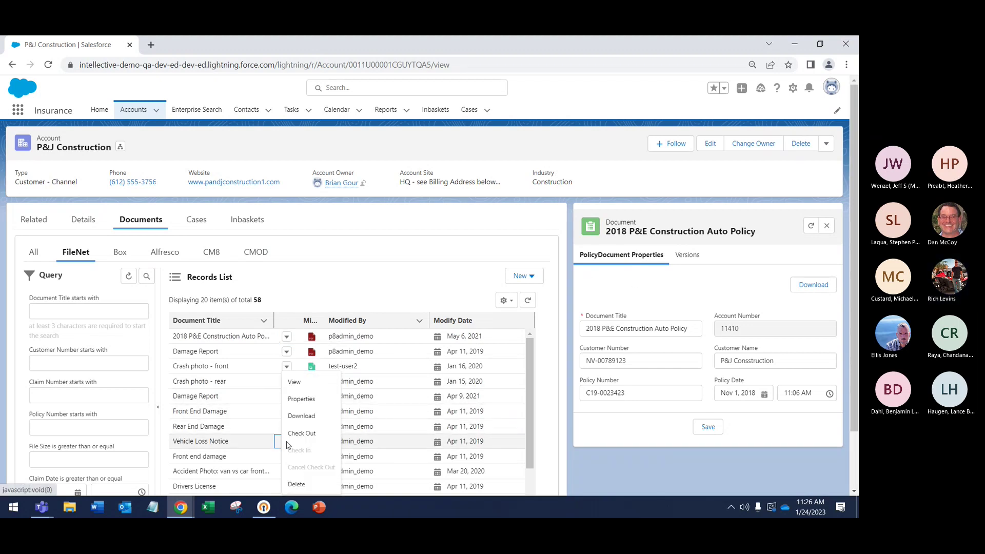
pyautogui.click(402, 296)
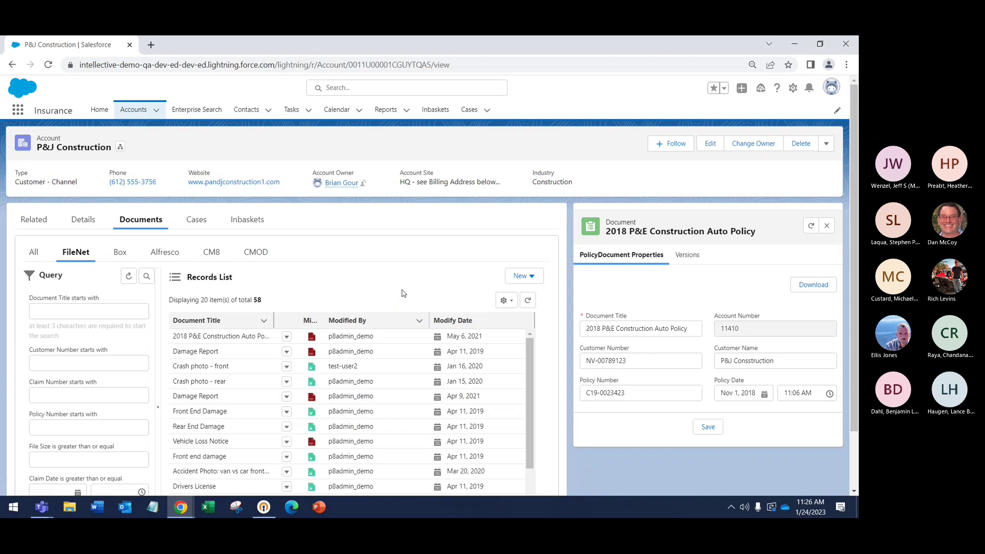
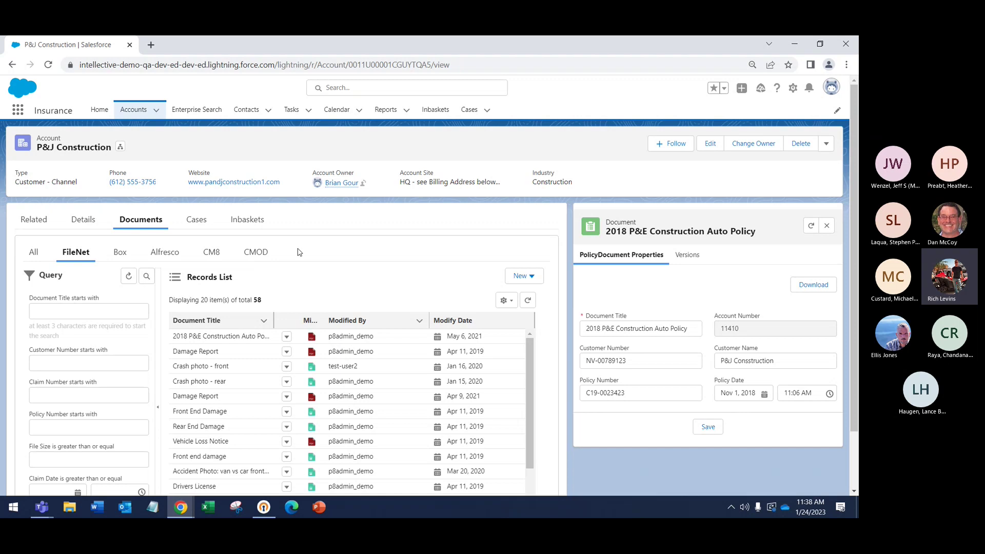
# Show the account's Claim Review inbasket with its work items.
pyautogui.click(251, 221)
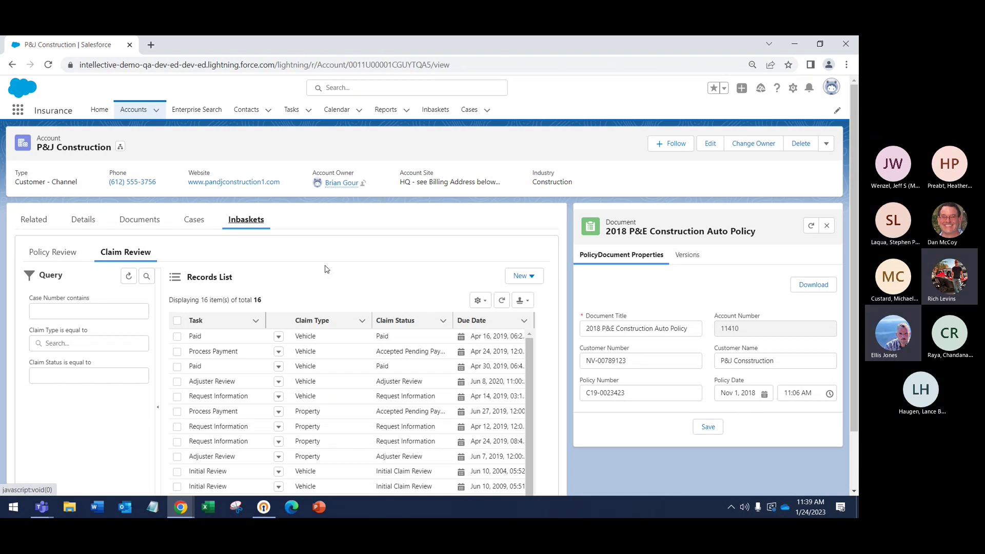
# Switch to the Teams meeting "Unity Demo for State of MN" and check its additional meeting actions without choosing any.
pyautogui.hotkey('alt', 'Tab')
pyautogui.hotkey('alt', 'Tab')
pyautogui.press('Escape')
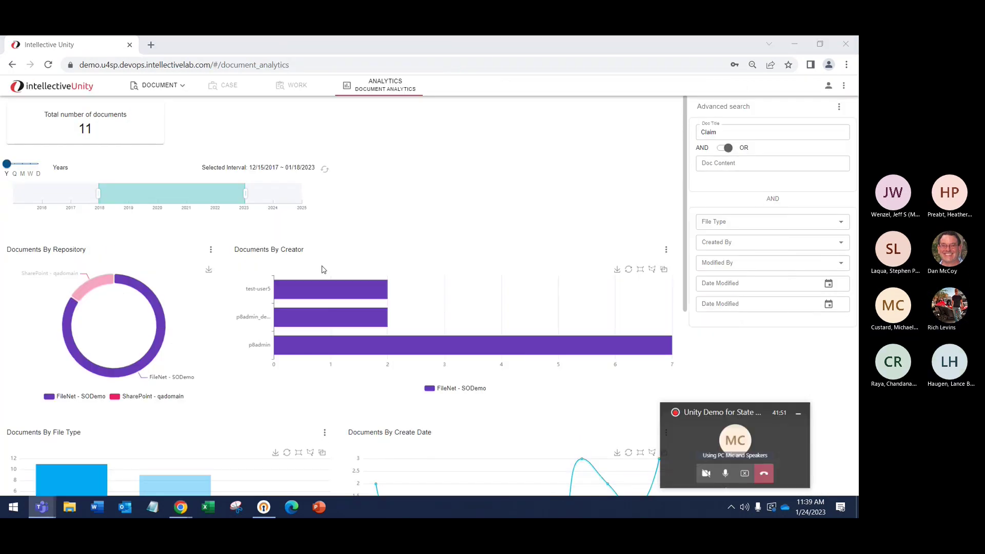
pyautogui.hotkey('alt', 'Tab')
pyautogui.hotkey('alt', 'Tab')
pyautogui.hotkey('alt', 'Tab')
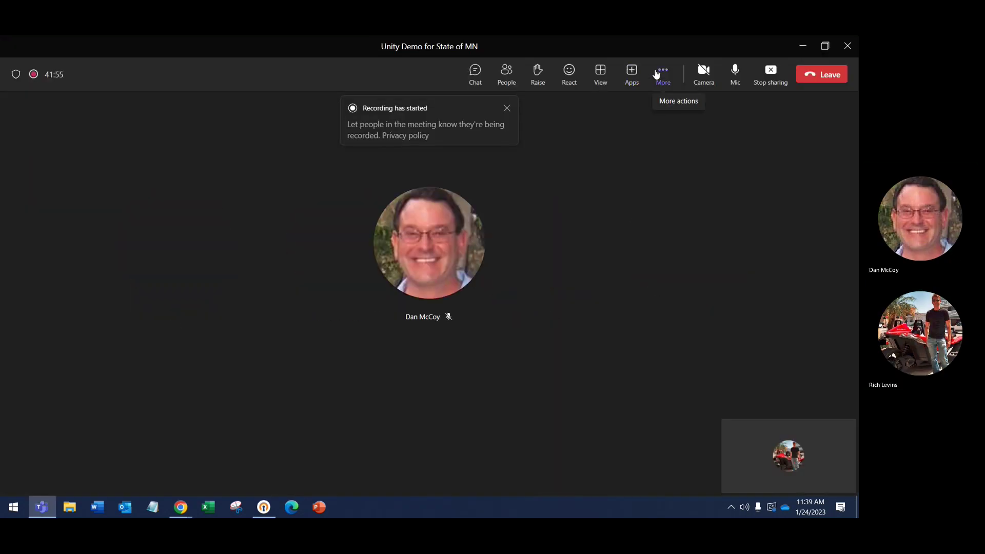
pyautogui.click(663, 72)
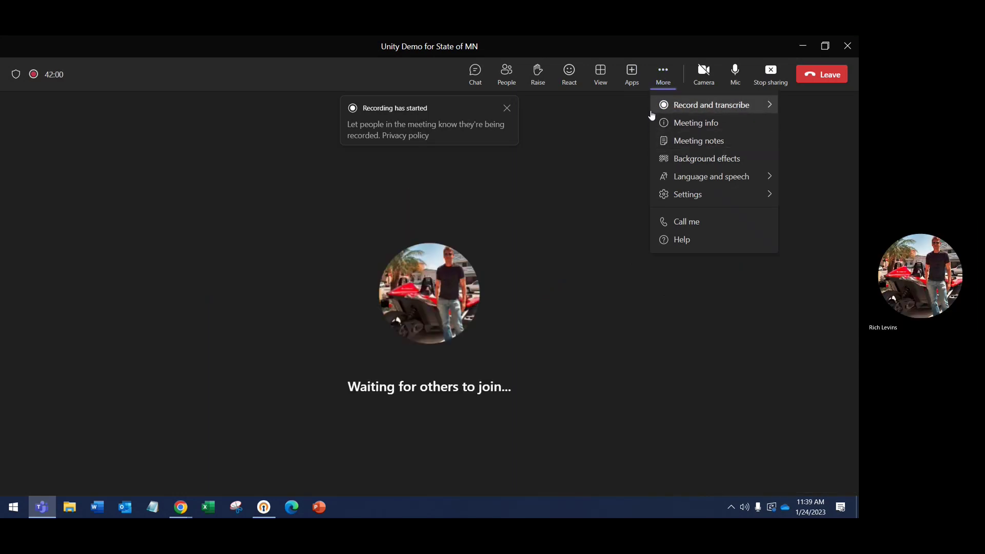
pyautogui.click(142, 110)
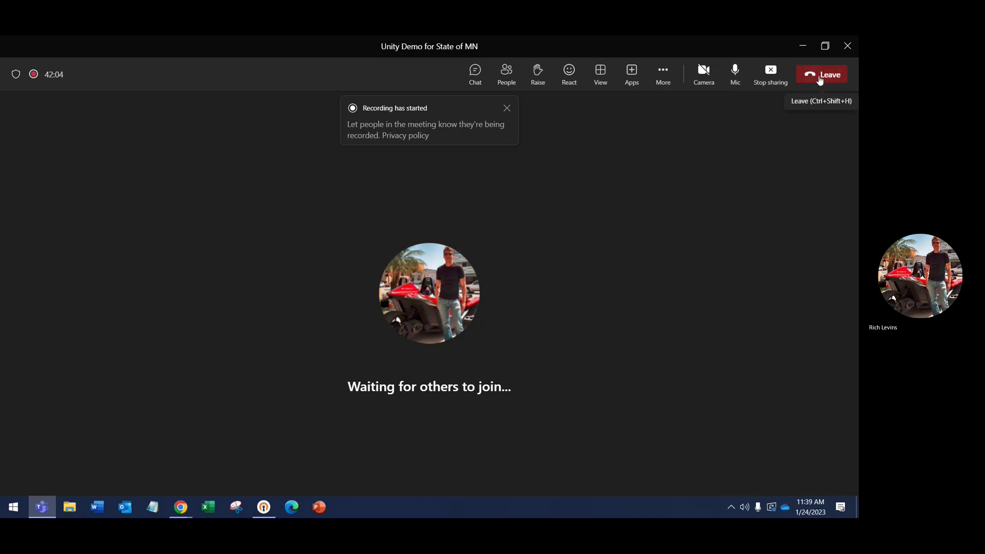